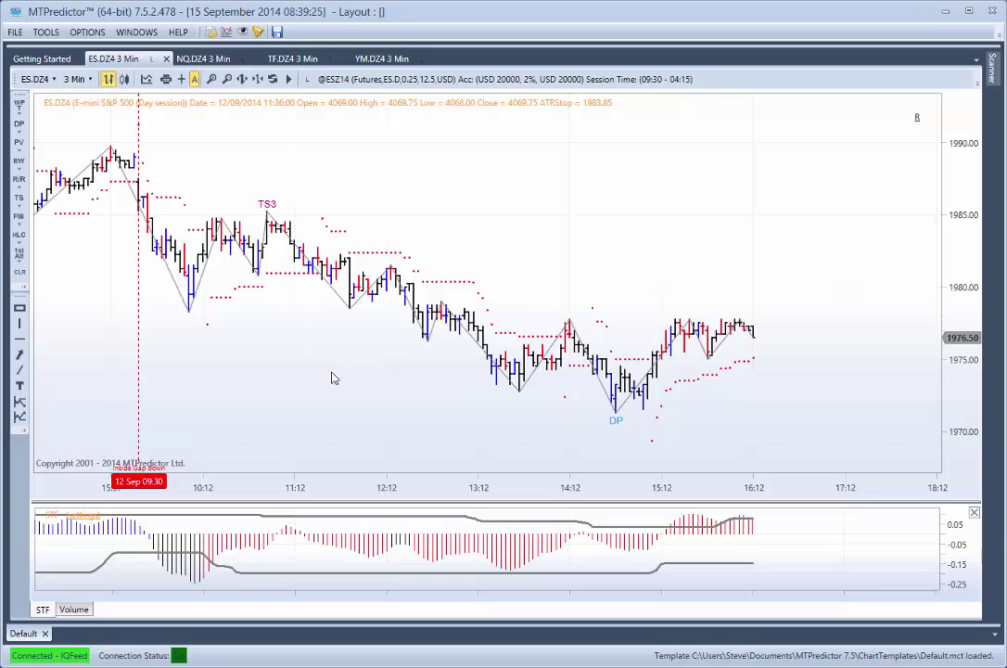
Pan the ES 3-minute chart back to earlier bars and widen the bars.
{"action": "left_click_drag", "start_coordinate": [341, 382], "coordinate": [408, 382]}
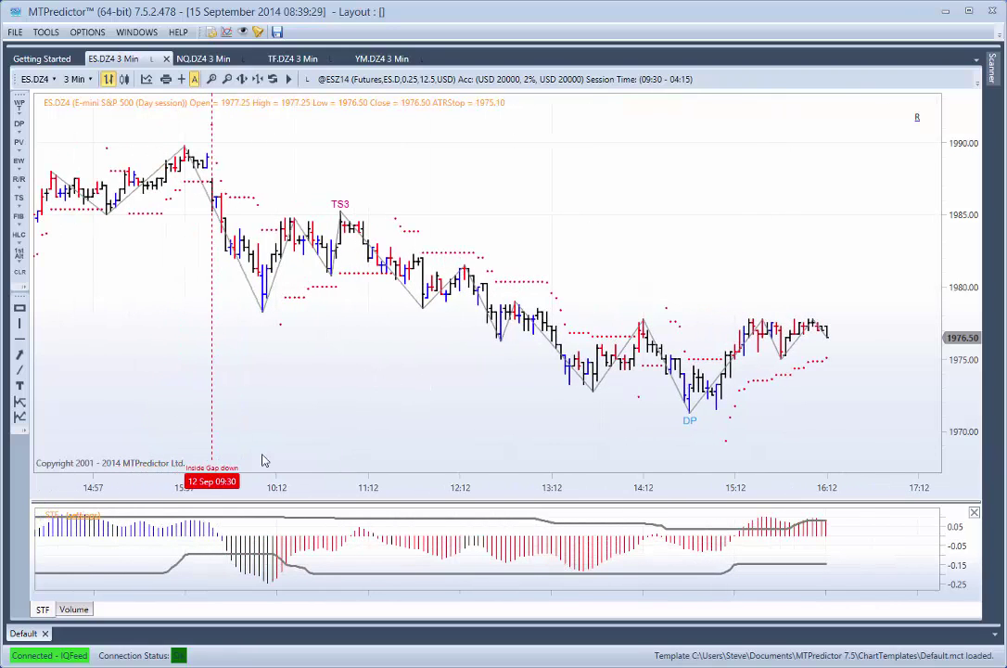
{"action": "left_click_drag", "start_coordinate": [431, 396], "coordinate": [311, 380]}
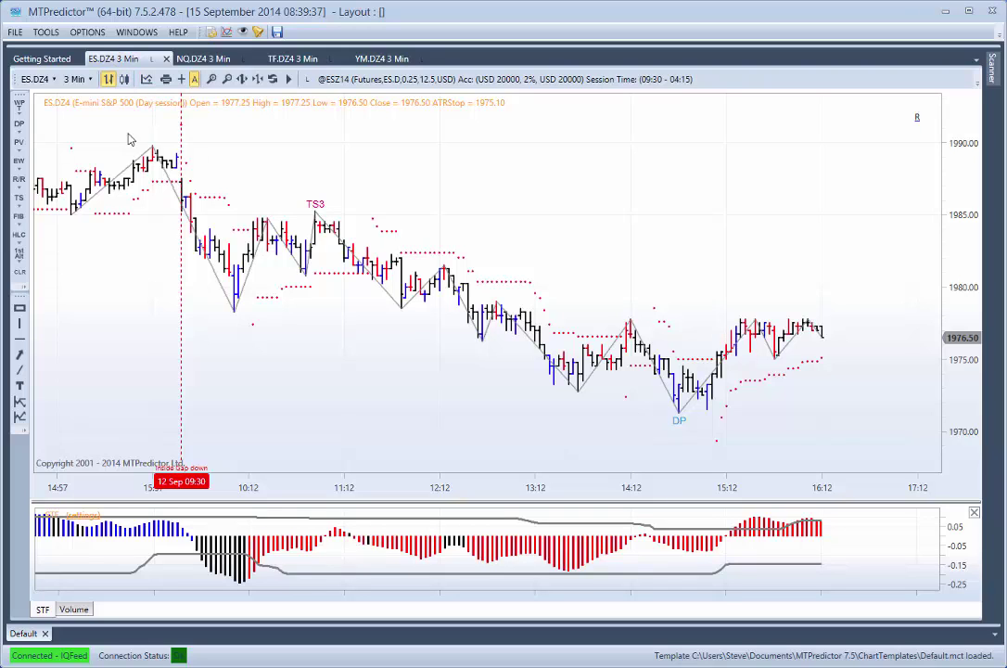
{"action": "scroll", "coordinate": [306, 405], "scroll_direction": "down", "scroll_amount": 1}
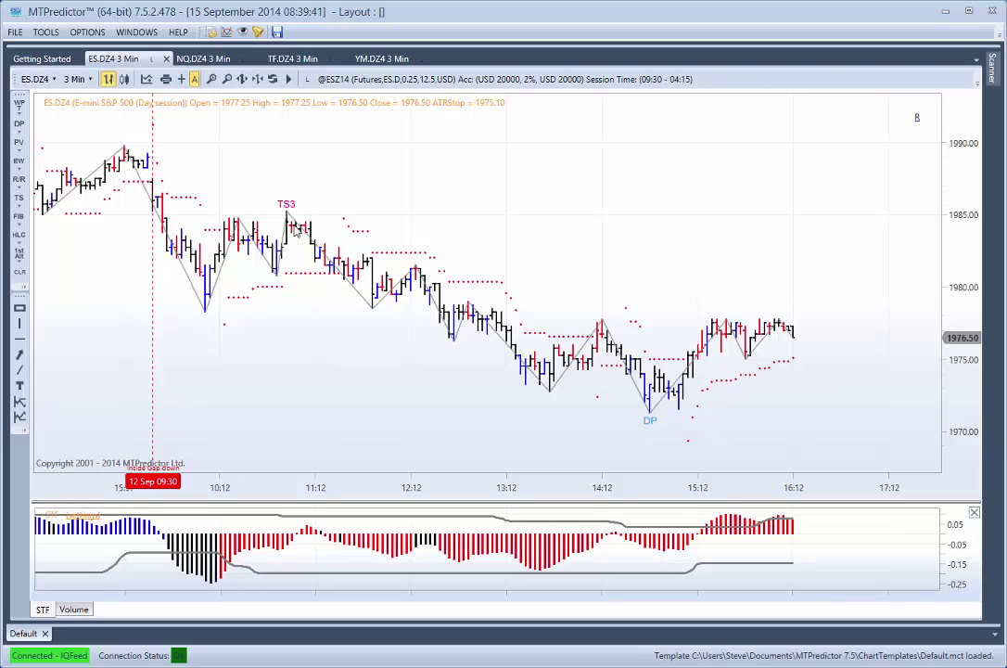
Analyse the wave setup from the ES TS3 high and show volume in the lower panel.
{"action": "right_click", "coordinate": [295, 234]}
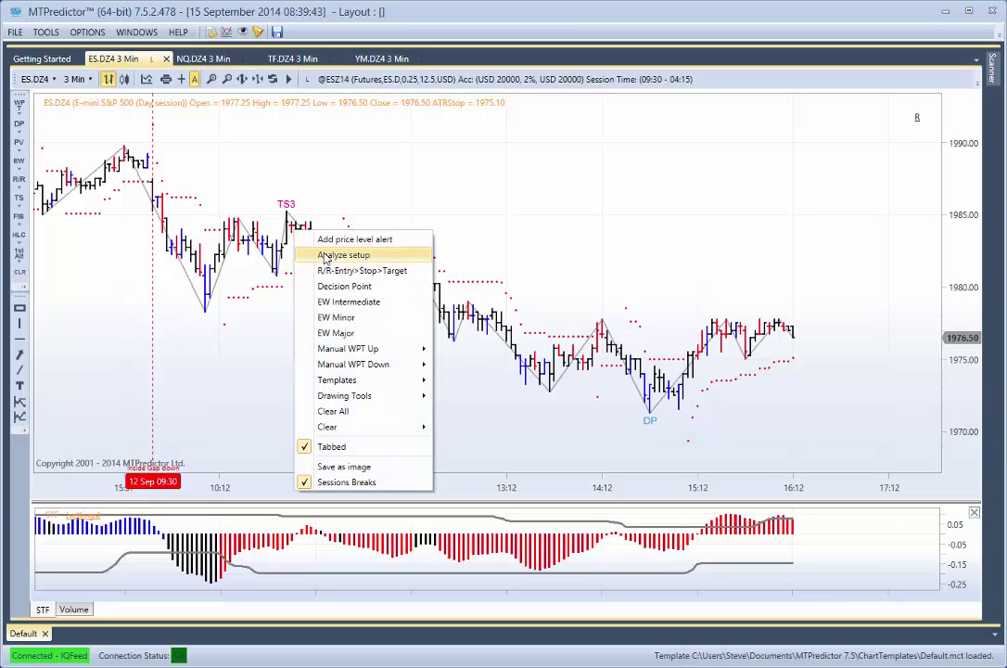
{"action": "left_click", "coordinate": [338, 252]}
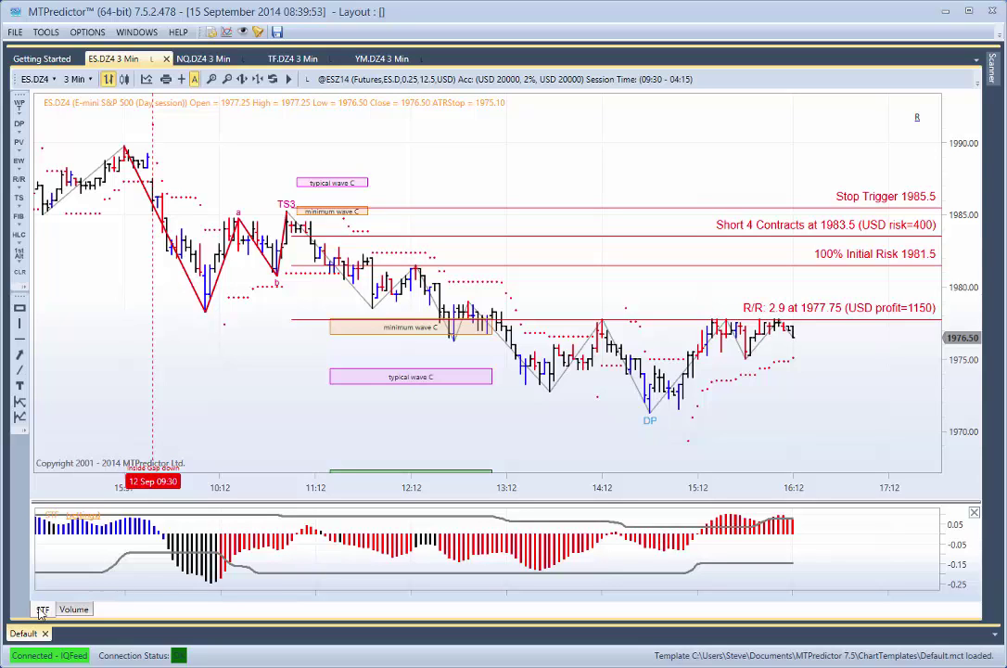
{"action": "left_click", "coordinate": [73, 609]}
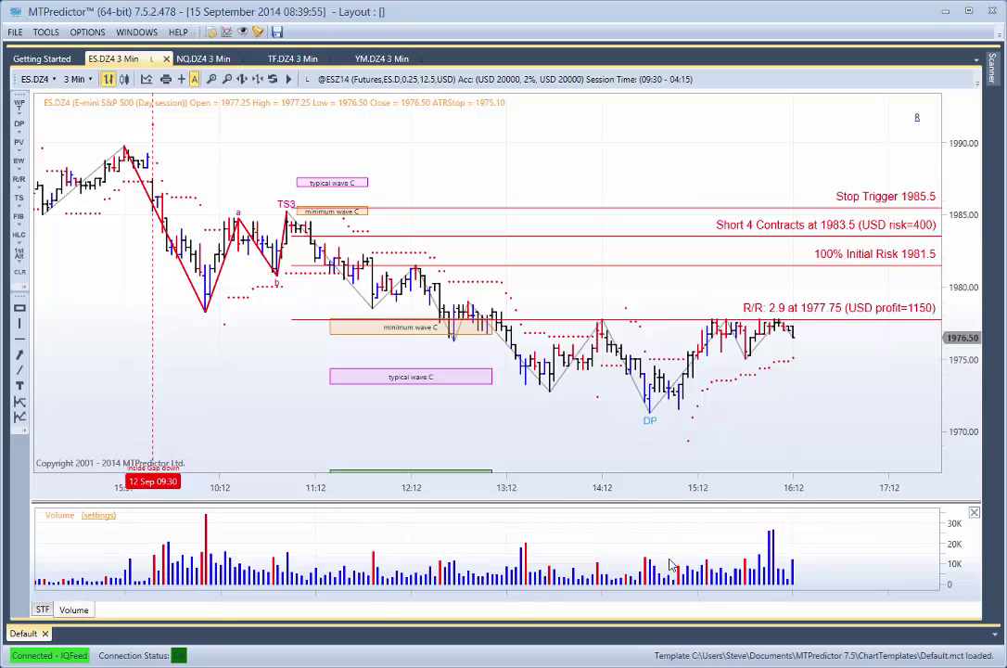
With the crosshair on, analyse a long from the DP low: entry 1973.5, stop 1971, target 1978.5.
{"action": "left_click", "coordinate": [181, 78]}
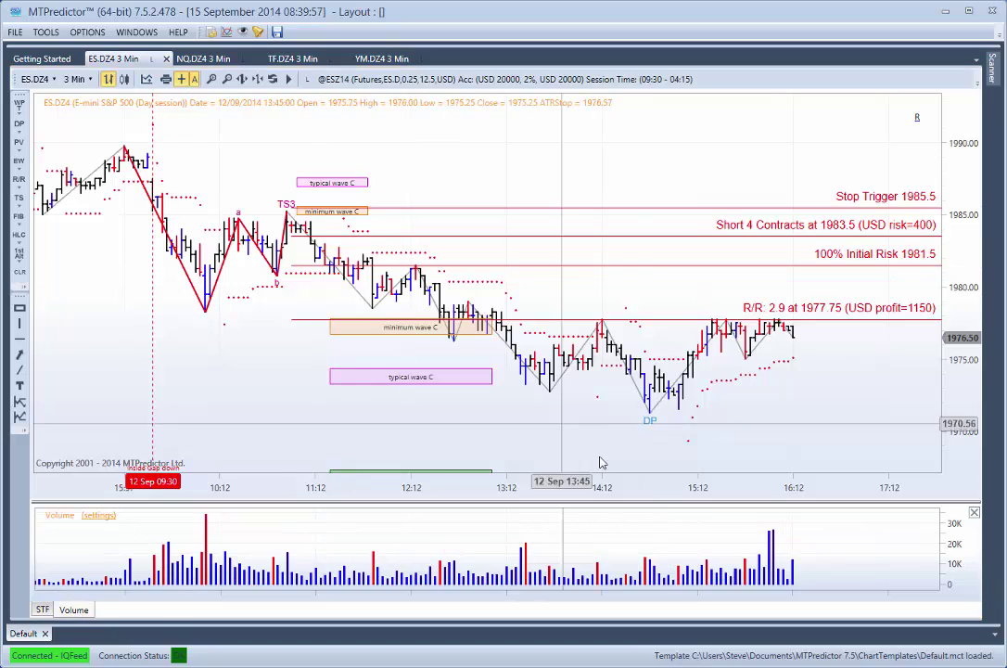
{"action": "right_click", "coordinate": [653, 401]}
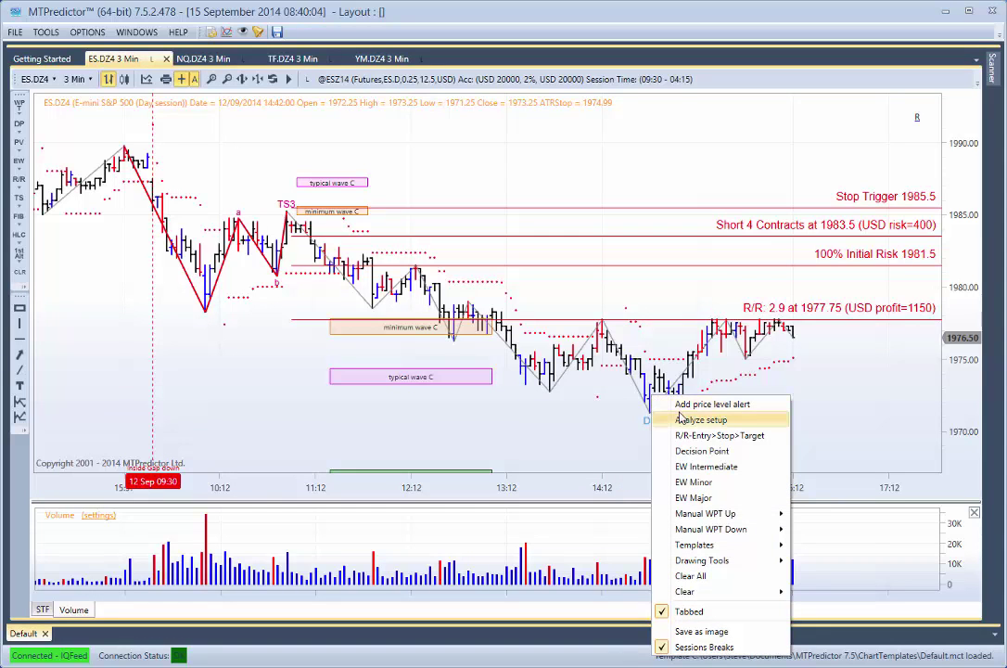
{"action": "left_click", "coordinate": [684, 418]}
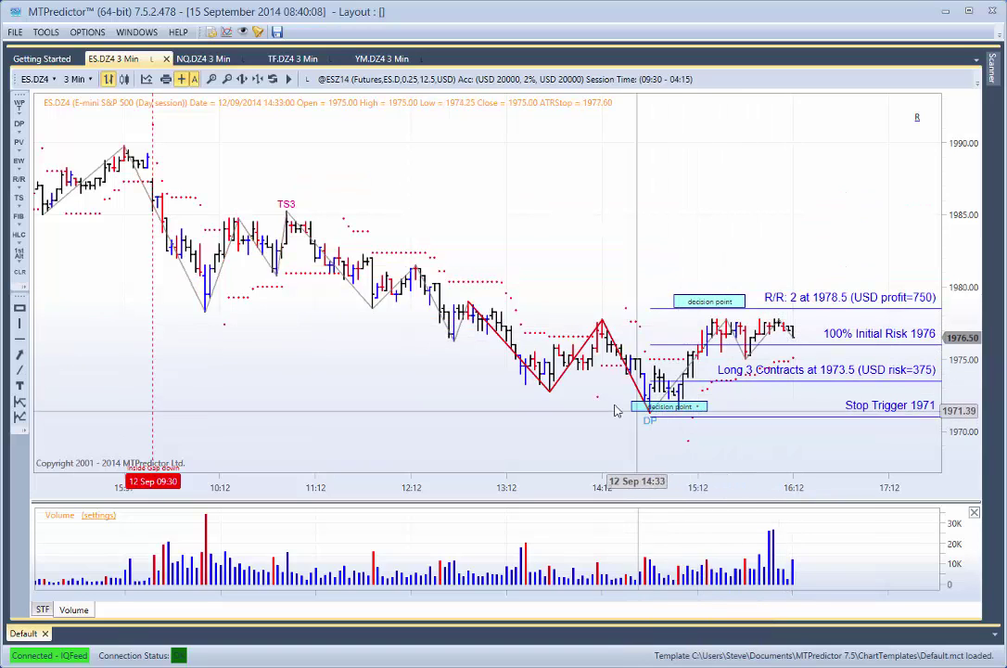
On the YM chart, analyse TS3 setups, ending with a short at 16884, stop 16895, target 16859.
{"action": "left_click", "coordinate": [378, 60]}
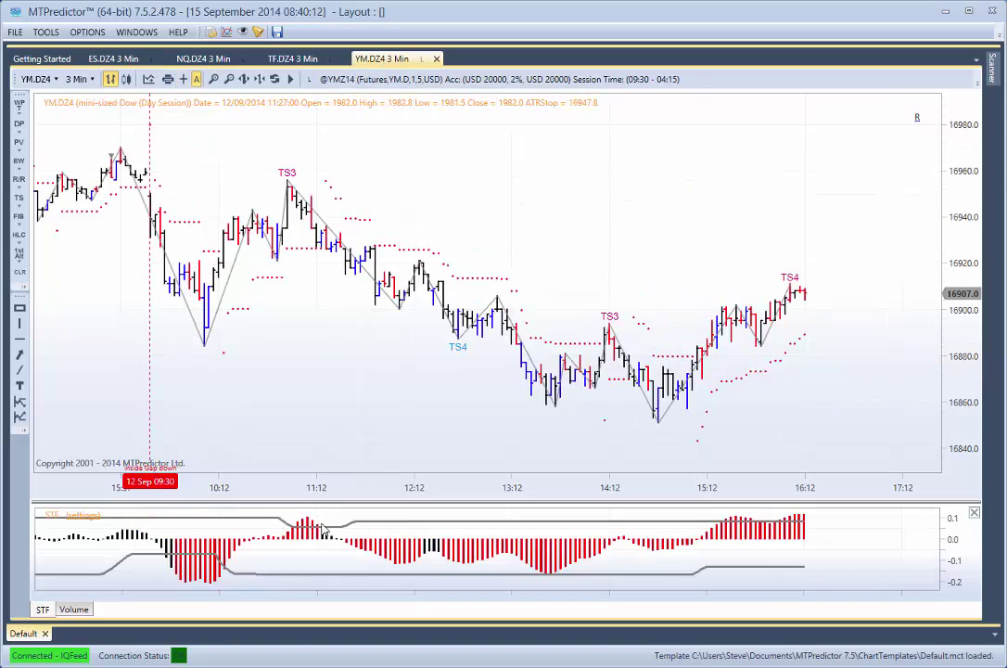
{"action": "right_click", "coordinate": [290, 196]}
{"action": "left_click", "coordinate": [349, 233]}
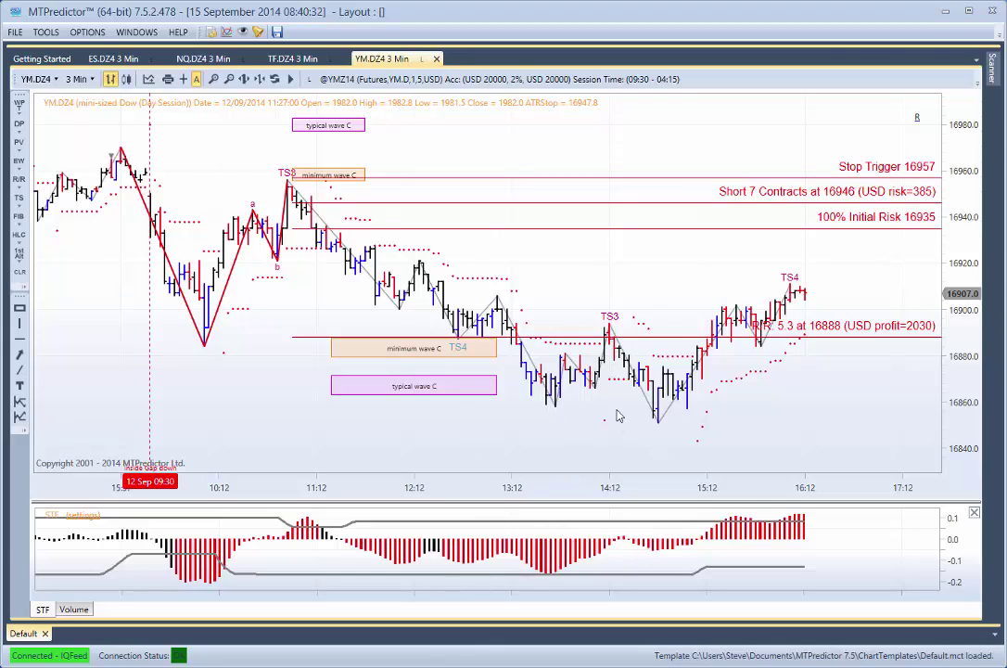
{"action": "right_click", "coordinate": [611, 351]}
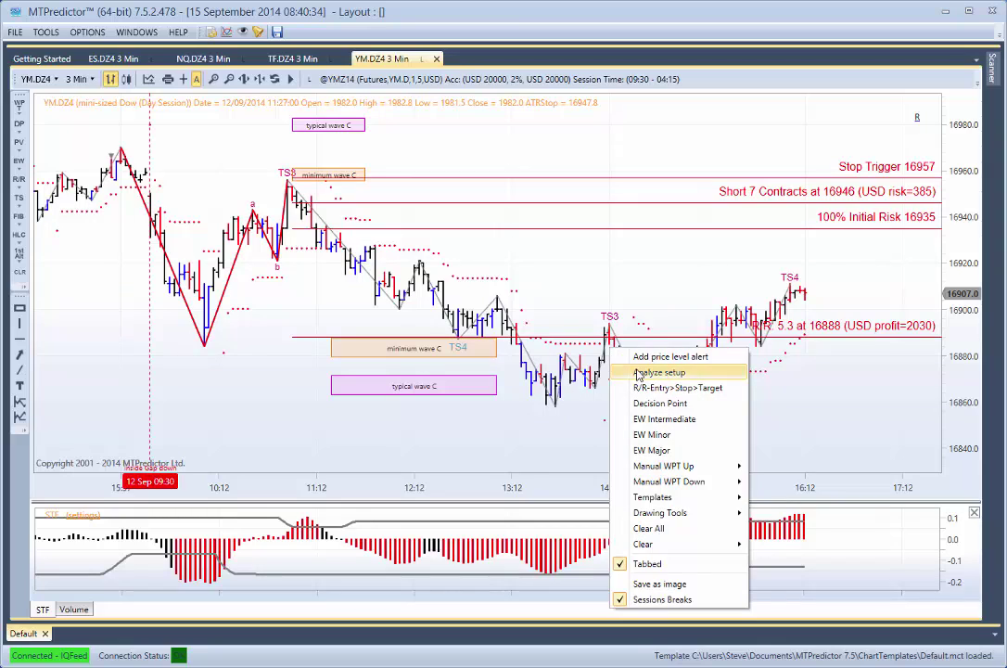
{"action": "left_click", "coordinate": [630, 369]}
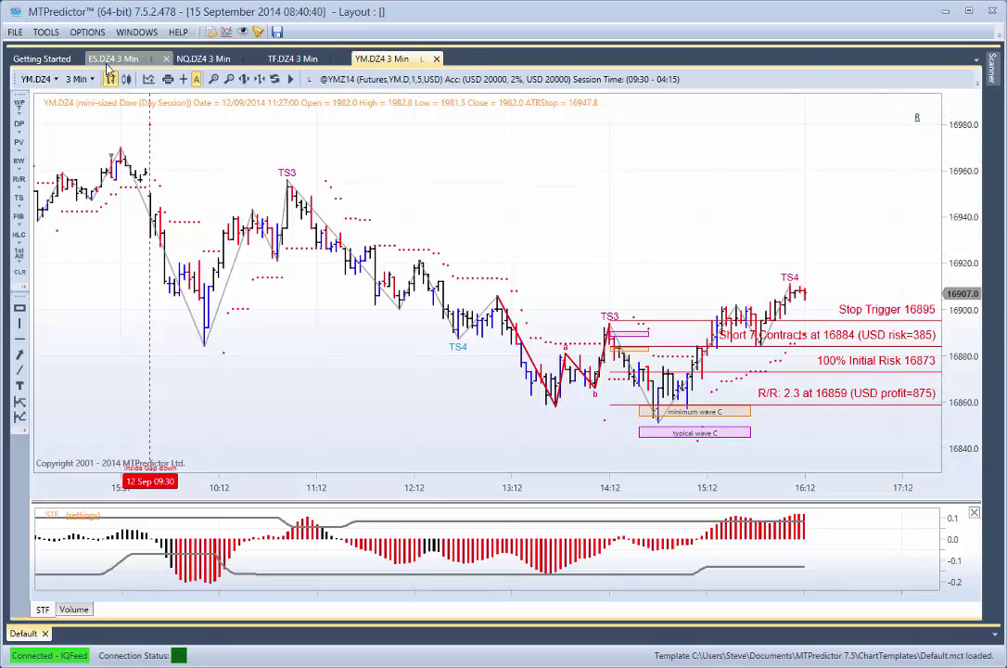
Show the NQ chart zoomed and panned back to bars from 12 Sep 09:30.
{"action": "left_click", "coordinate": [192, 61]}
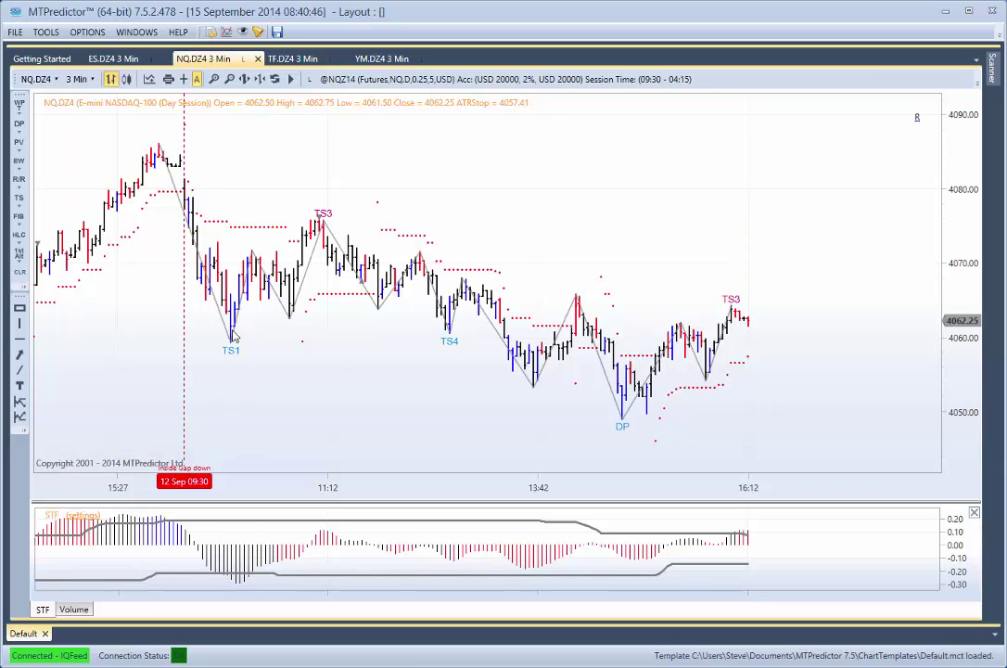
{"action": "scroll", "coordinate": [247, 352], "scroll_direction": "up", "scroll_amount": 2}
{"action": "left_click_drag", "start_coordinate": [245, 355], "coordinate": [380, 368]}
Analyse a long setup from TS1 (entry 4065, stop 4059) and lower its target to 4074.
{"action": "right_click", "coordinate": [159, 315]}
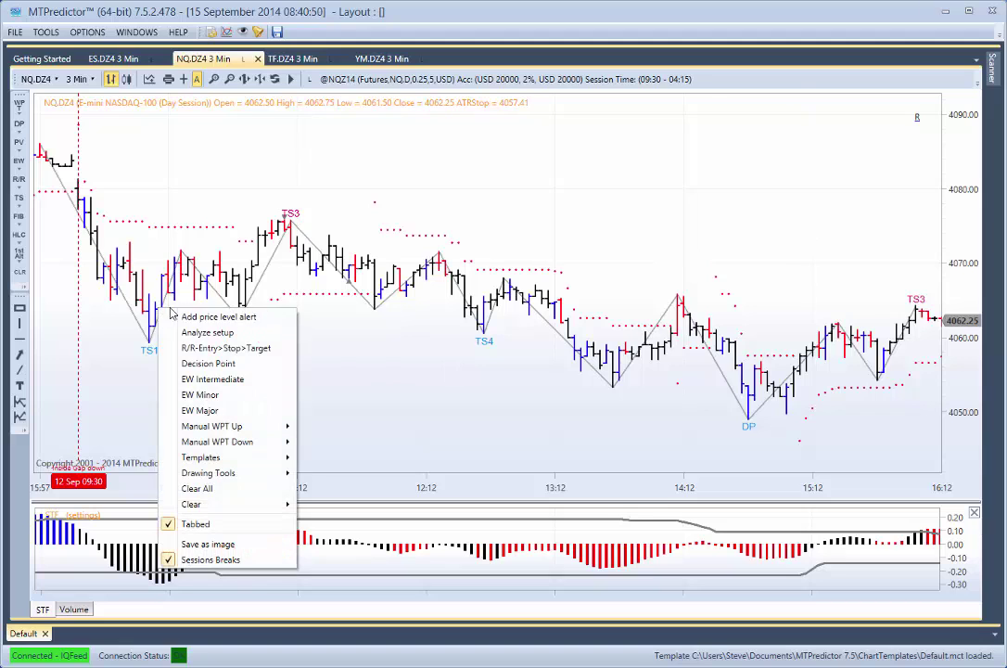
{"action": "left_click", "coordinate": [195, 334]}
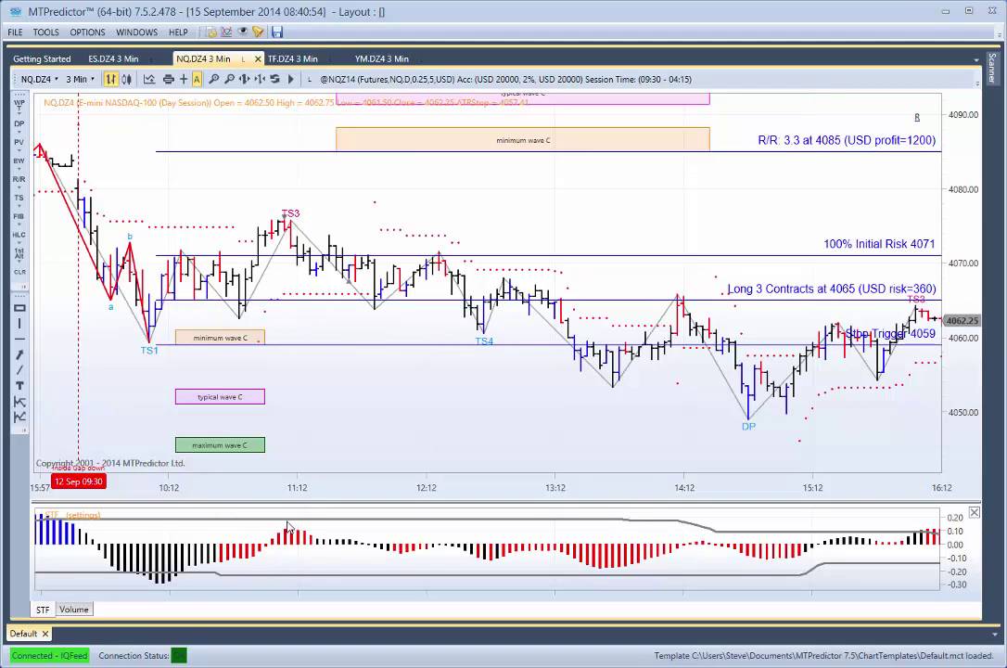
{"action": "left_click_drag", "start_coordinate": [243, 150], "coordinate": [247, 232]}
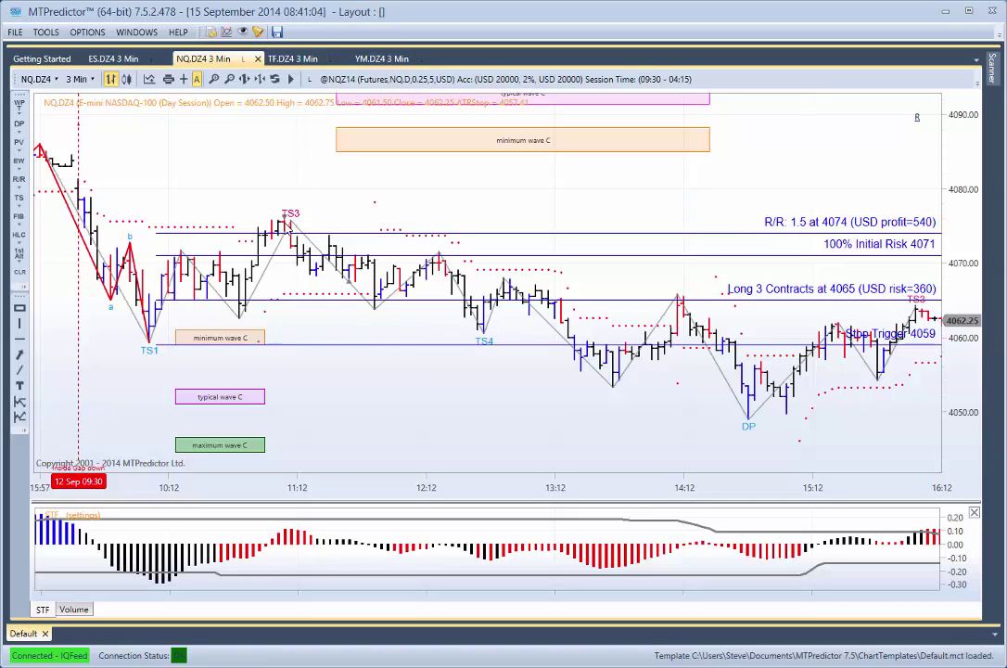
{"action": "right_click", "coordinate": [278, 221]}
Analyse a 10-contract short at 4074 from the NQ TS3 high and raise its target to 4066.
{"action": "left_click", "coordinate": [336, 247]}
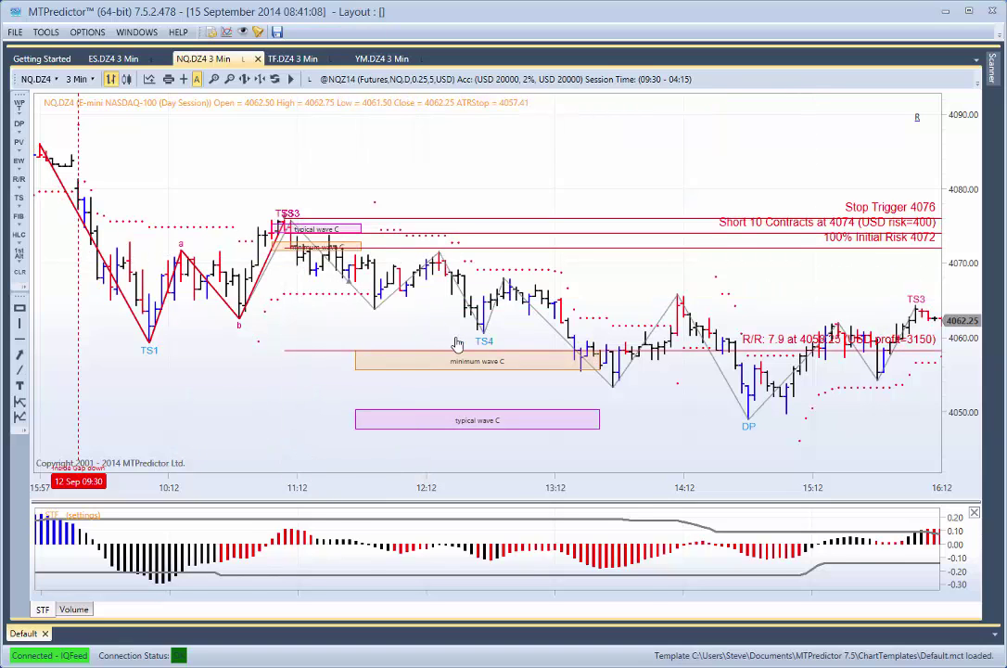
{"action": "left_click", "coordinate": [182, 79]}
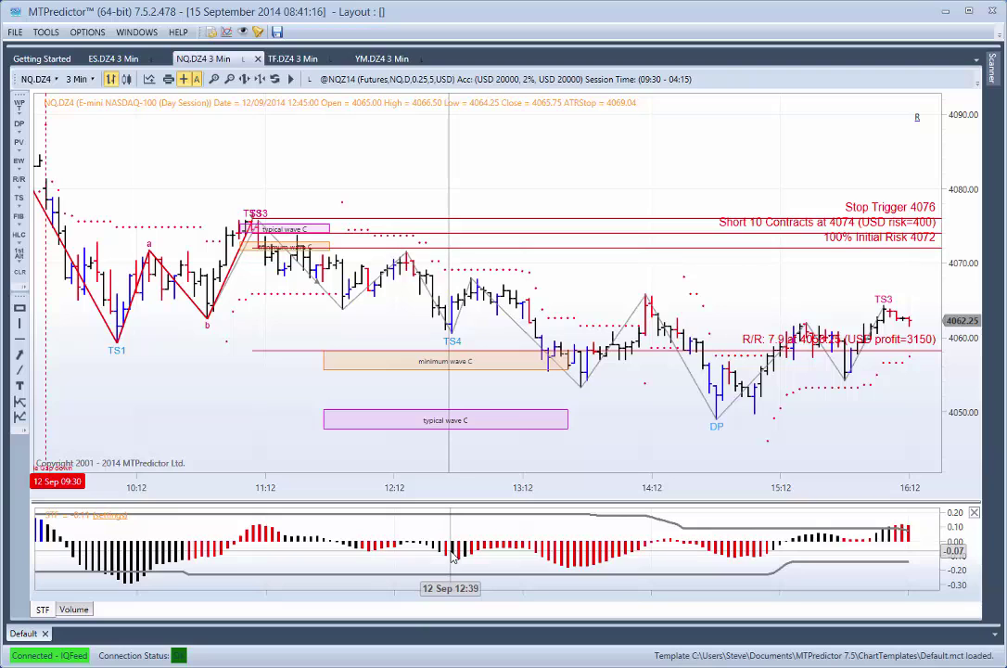
{"action": "left_click_drag", "start_coordinate": [649, 350], "coordinate": [631, 292]}
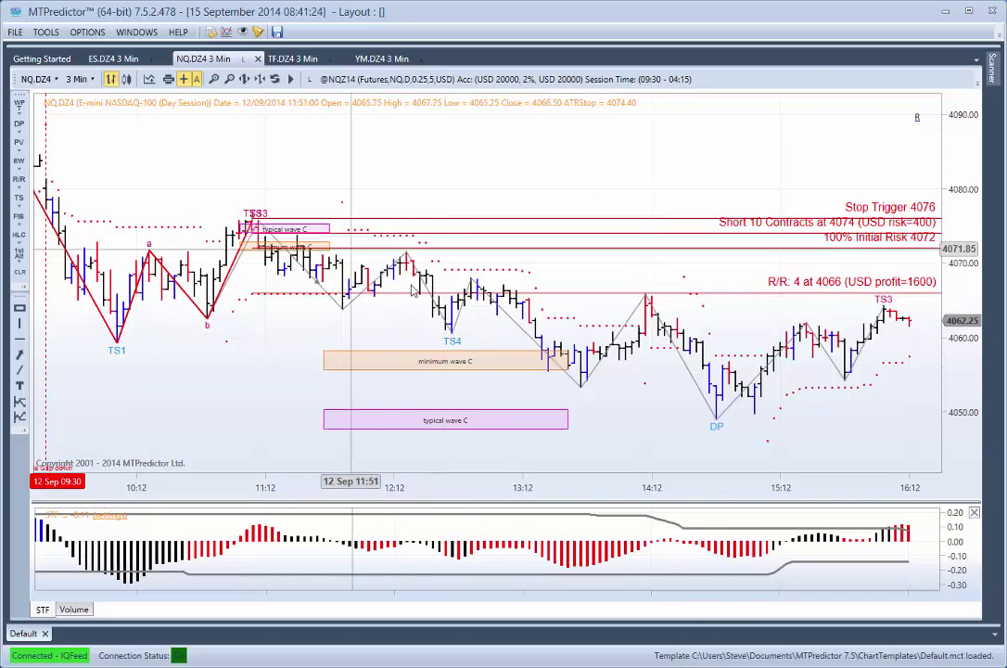
Analyse a 3-contract long near TS4 at 4065.75, stop 4060.25, target 4077.75, with volume below.
{"action": "right_click", "coordinate": [456, 317]}
{"action": "left_click", "coordinate": [508, 337]}
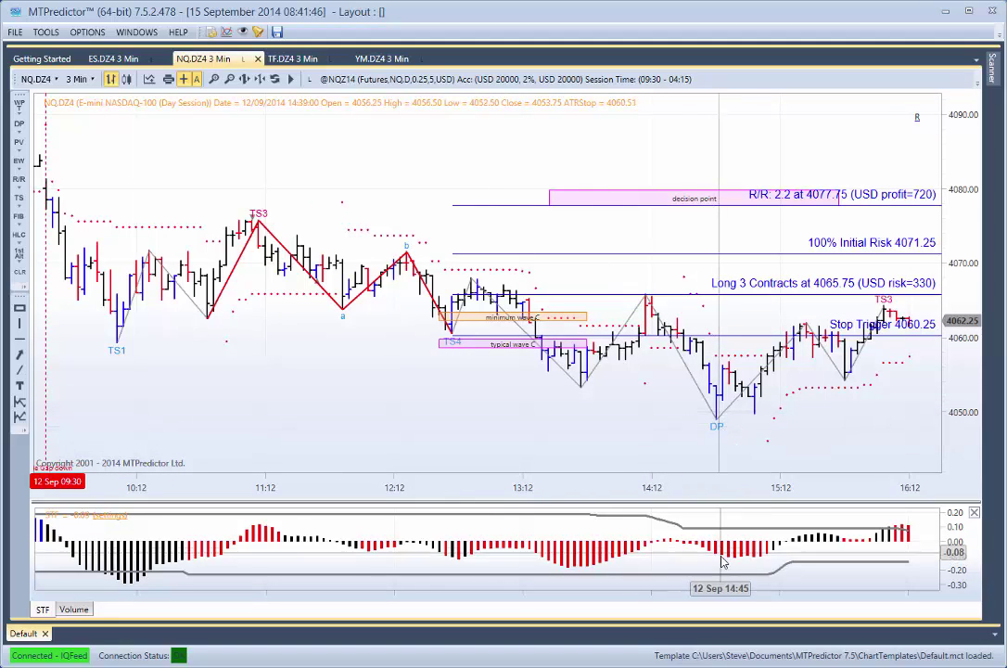
{"action": "left_click", "coordinate": [75, 610]}
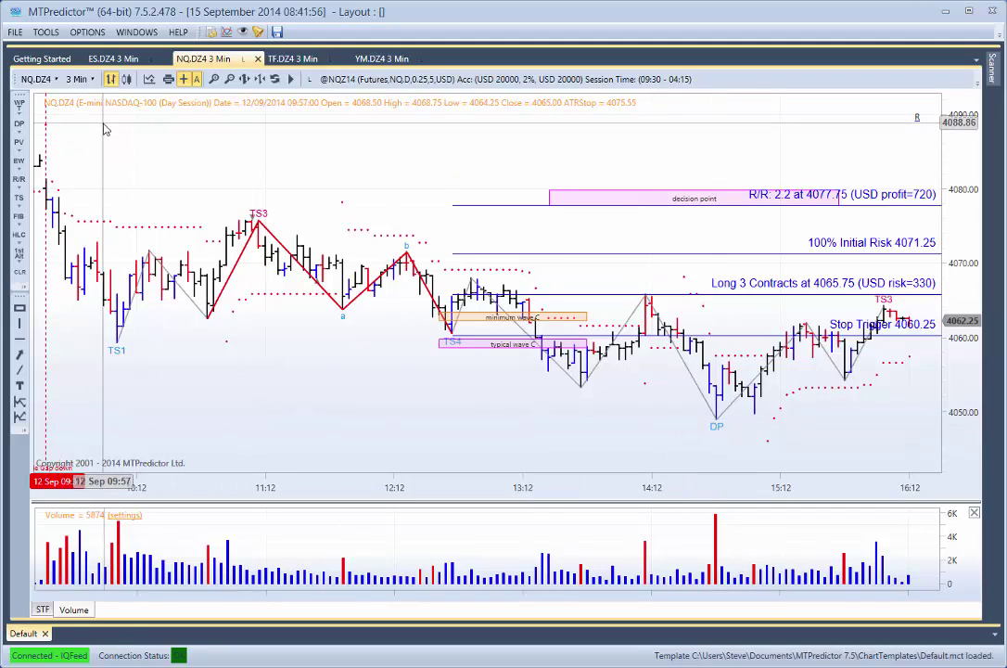
Clear the ES chart's analysis and switch it to 15-minute bars.
{"action": "left_click", "coordinate": [114, 58]}
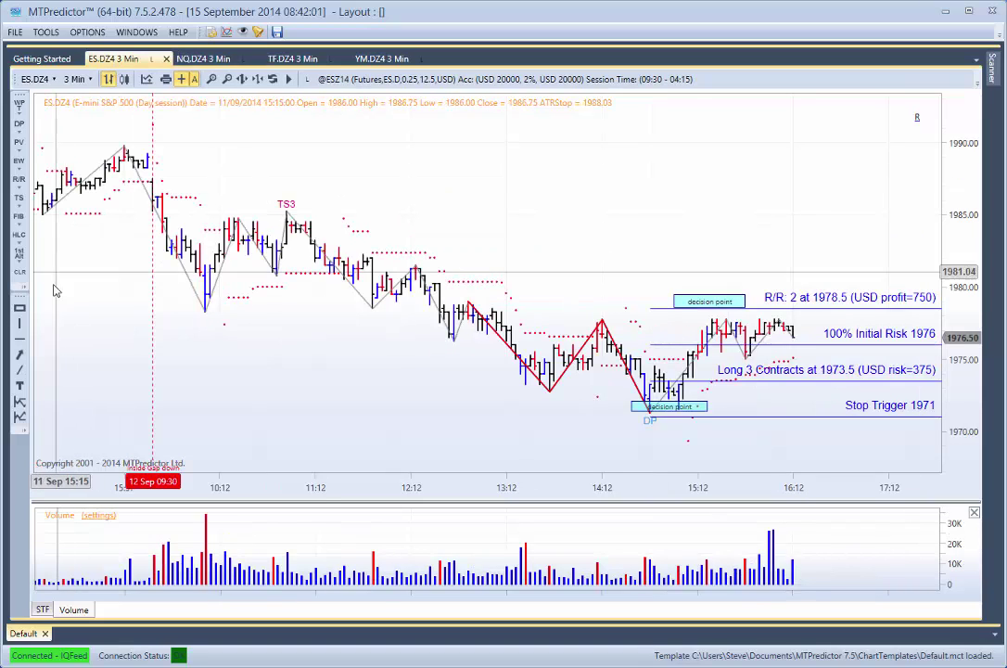
{"action": "left_click", "coordinate": [19, 271]}
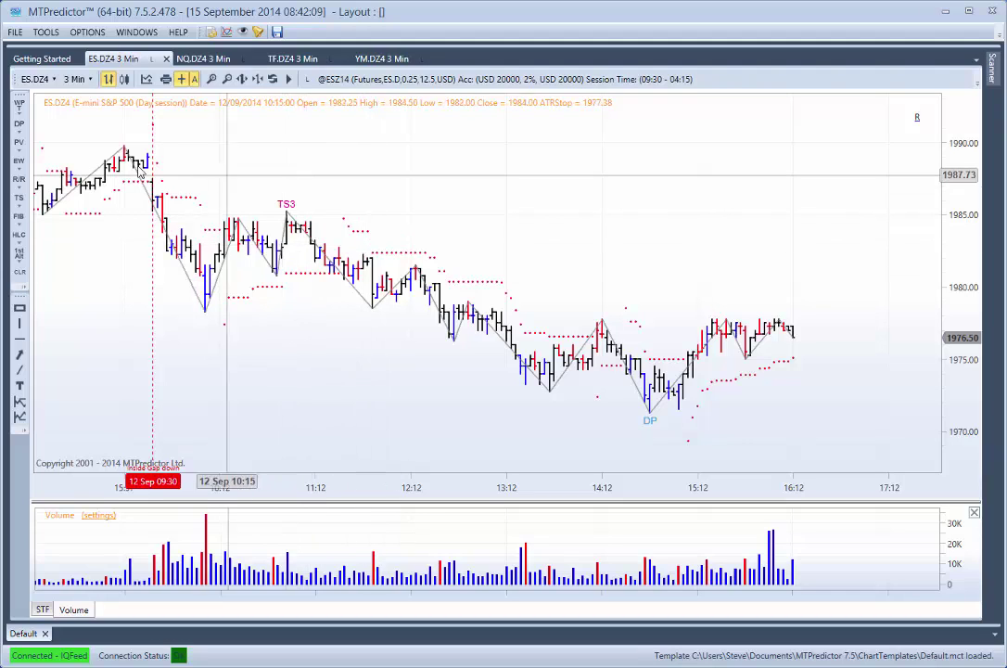
{"action": "left_click", "coordinate": [77, 81]}
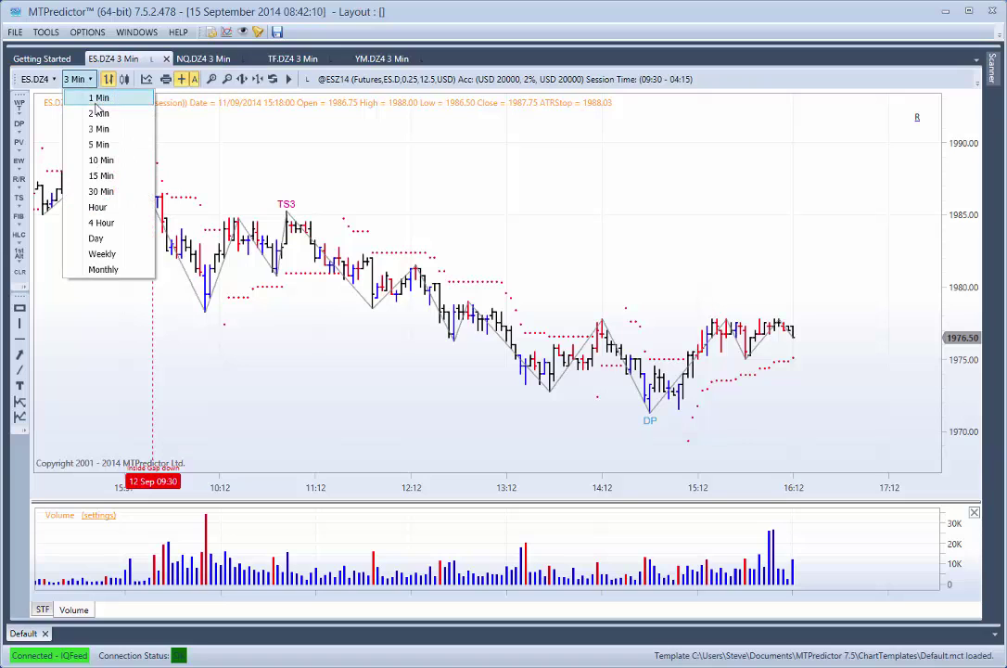
{"action": "left_click", "coordinate": [102, 176]}
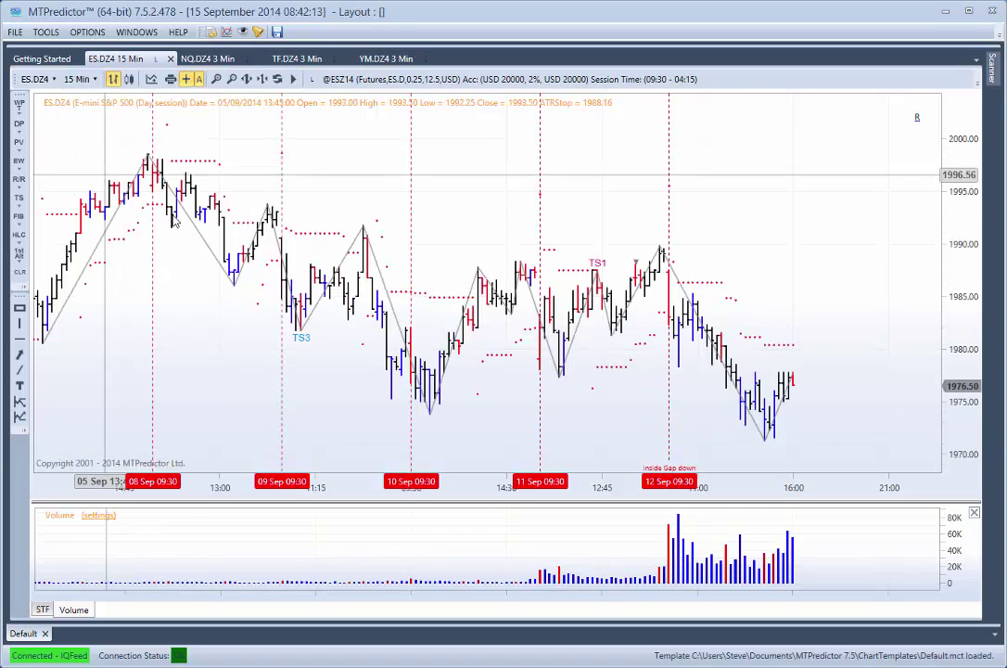
Mark a 15-minute decision point zone just after the 12 Sep open, near 1980.
{"action": "scroll", "coordinate": [393, 378], "scroll_direction": "down", "scroll_amount": 5}
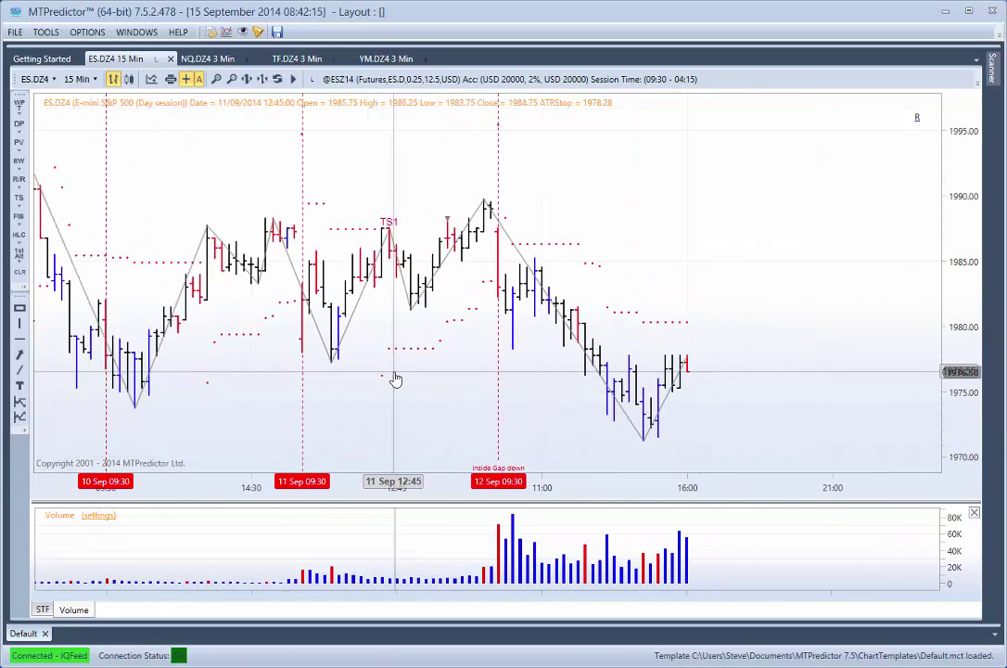
{"action": "right_click", "coordinate": [415, 309]}
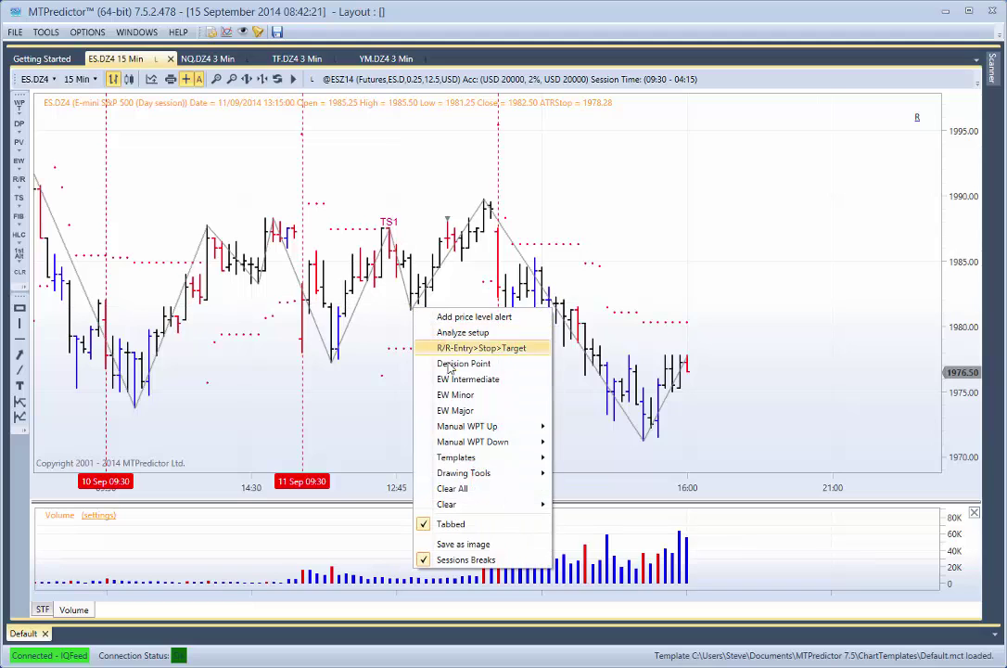
{"action": "left_click", "coordinate": [450, 366]}
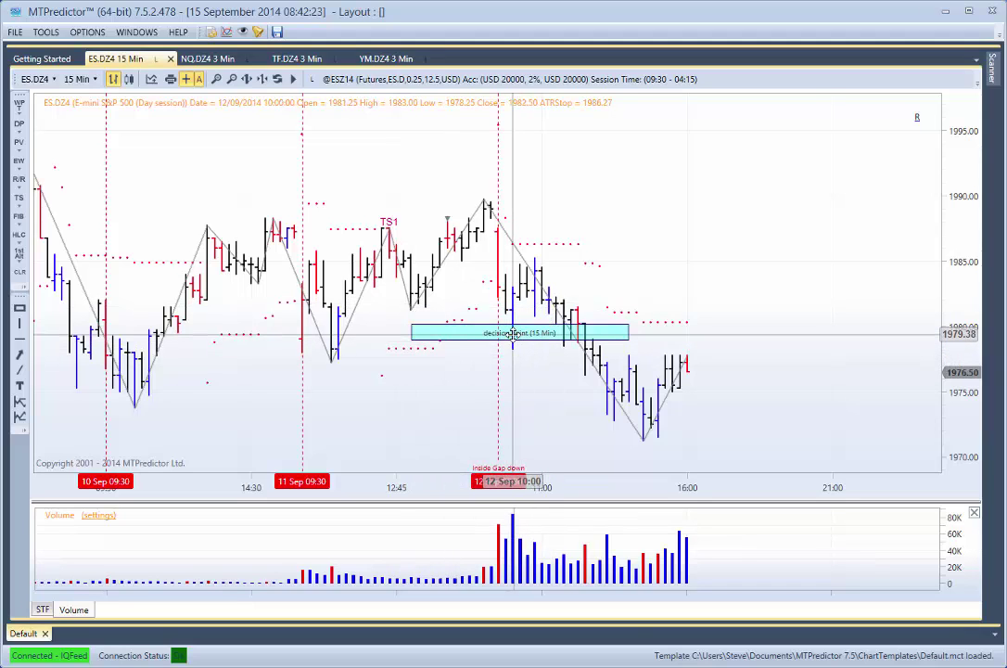
Return ES to 3-minute bars through 16:12 and analyse the TS3 short with a 2.9 R/R target.
{"action": "left_click", "coordinate": [78, 78]}
{"action": "left_click", "coordinate": [99, 130]}
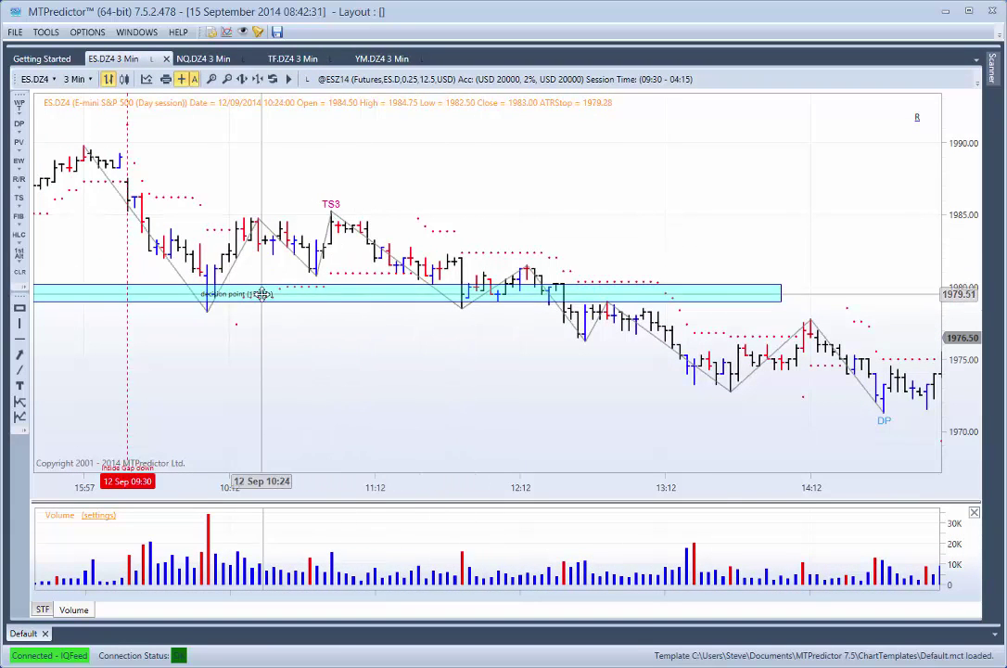
{"action": "left_click_drag", "start_coordinate": [218, 301], "coordinate": [445, 334]}
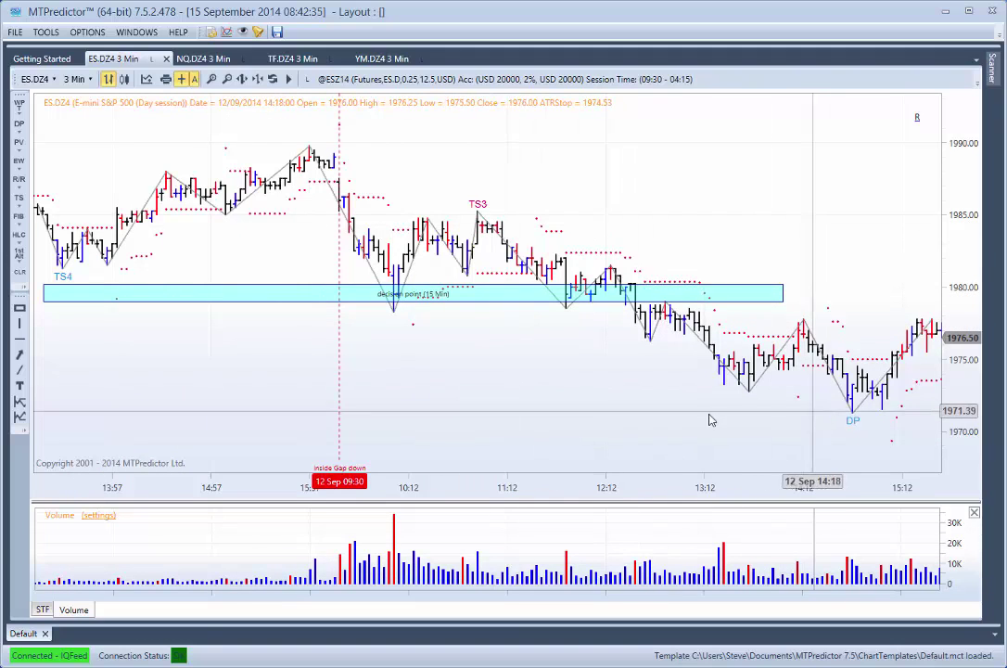
{"action": "left_click_drag", "start_coordinate": [755, 420], "coordinate": [497, 419]}
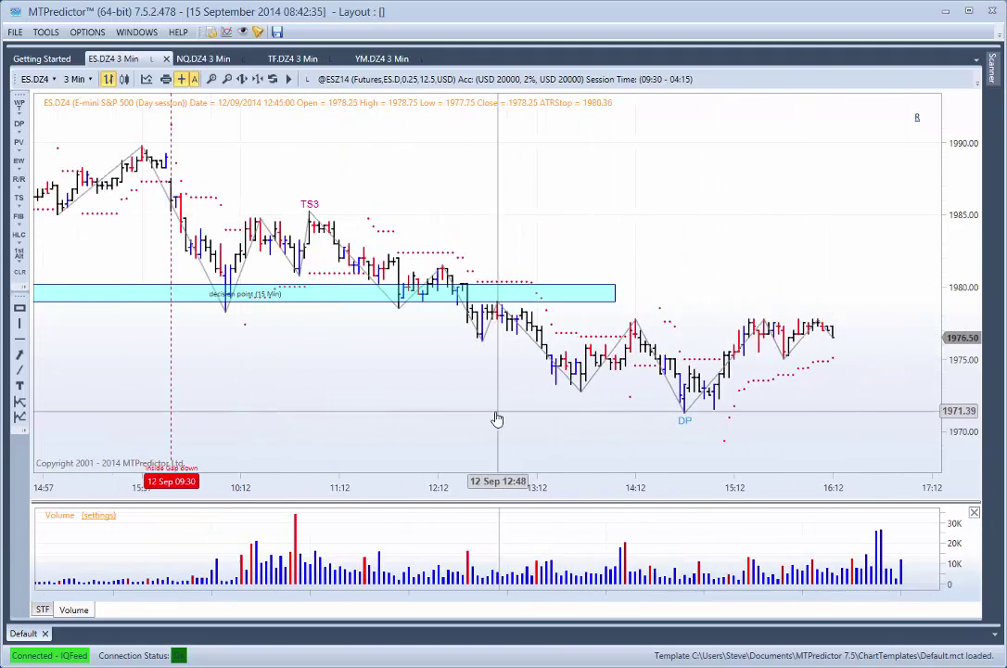
{"action": "right_click", "coordinate": [314, 239]}
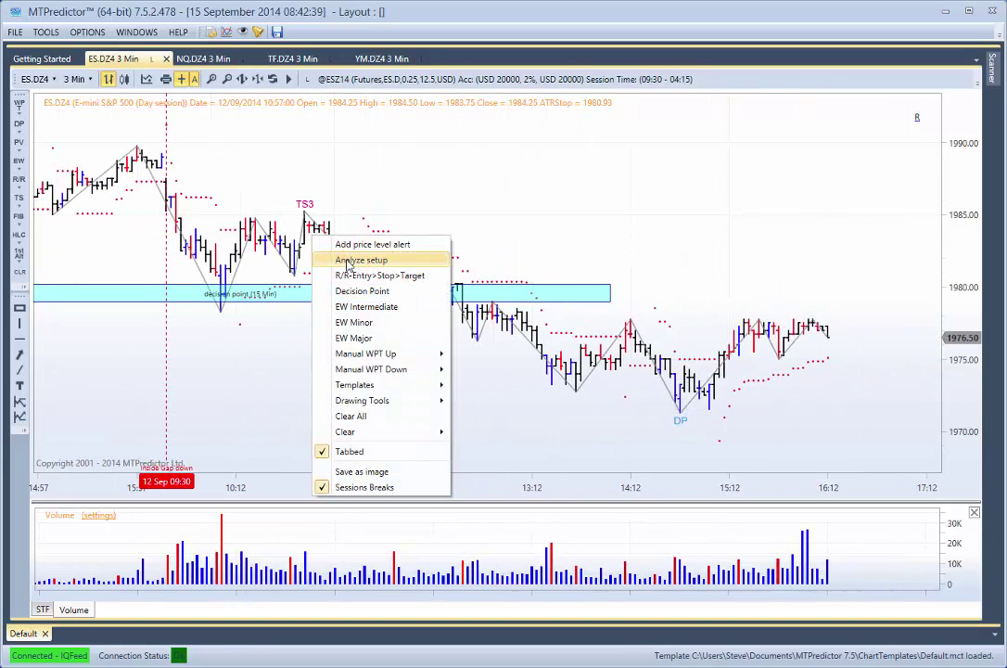
{"action": "left_click", "coordinate": [343, 260]}
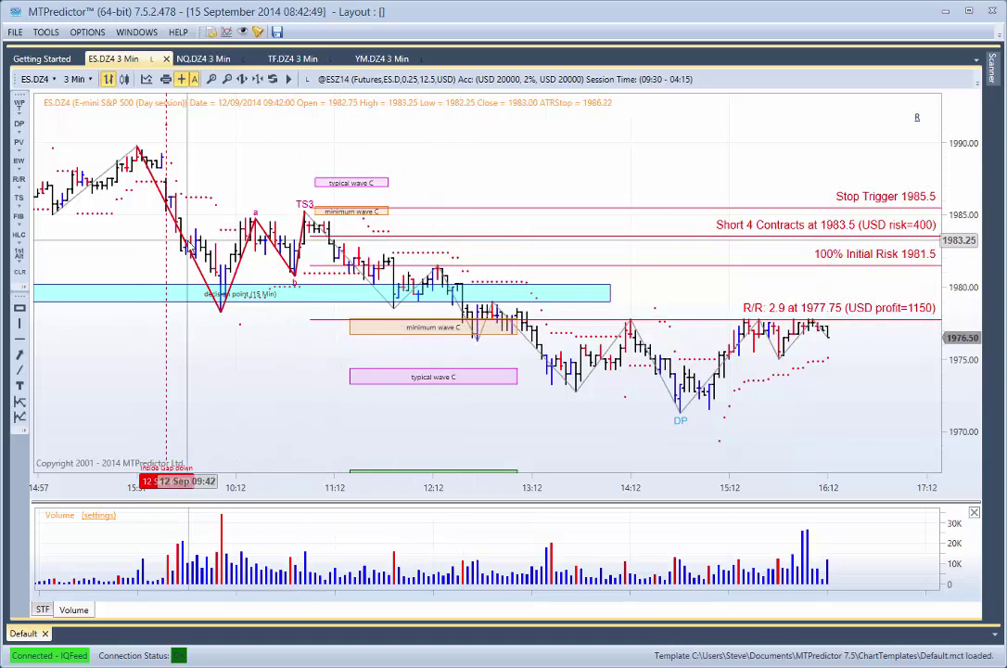
Show the NQ chart and clear its long setup, decision point and wave boxes.
{"action": "left_click", "coordinate": [199, 59]}
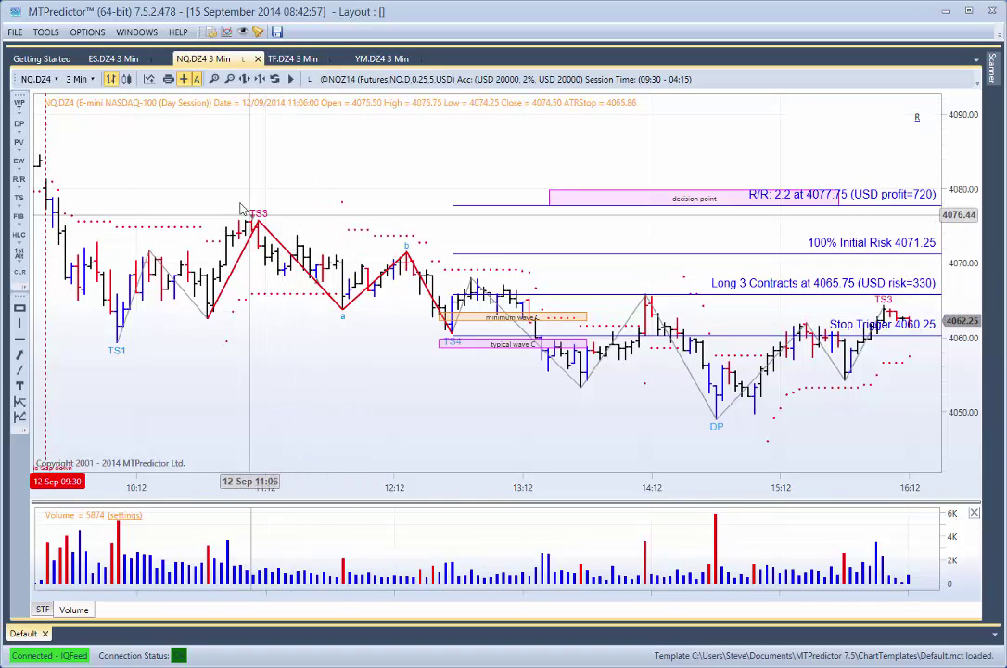
{"action": "scroll", "coordinate": [269, 237], "scroll_direction": "up", "scroll_amount": 2}
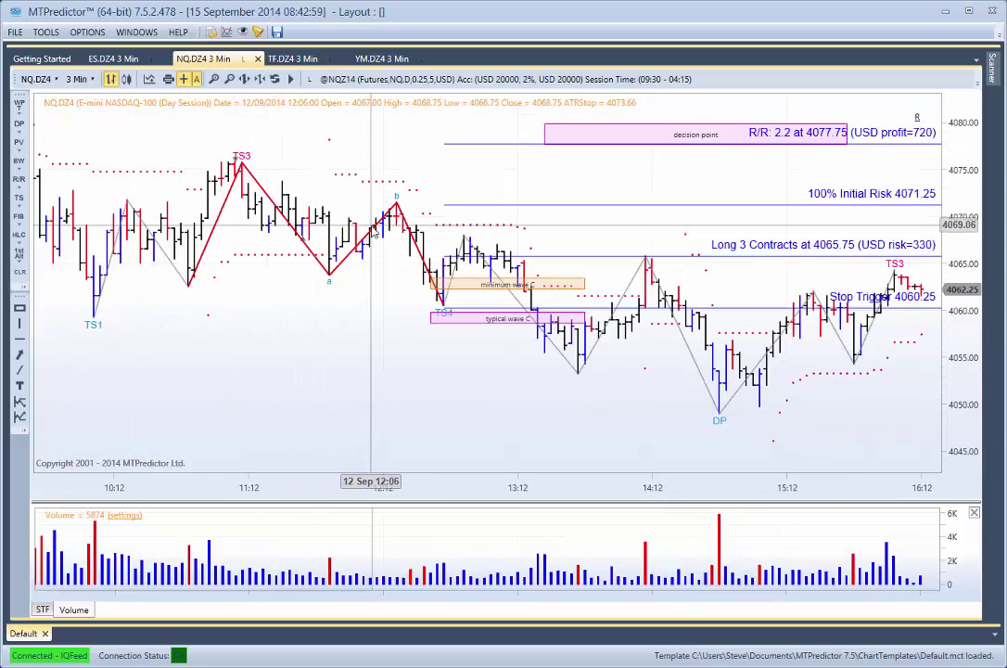
{"action": "scroll", "coordinate": [375, 232], "scroll_direction": "down", "scroll_amount": 3}
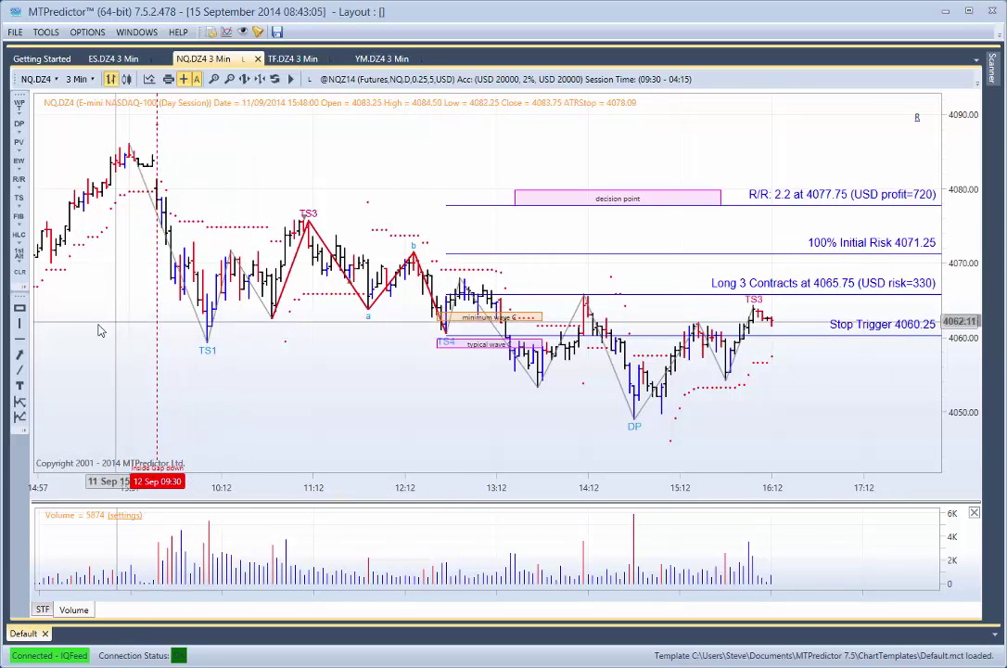
{"action": "left_click", "coordinate": [20, 273]}
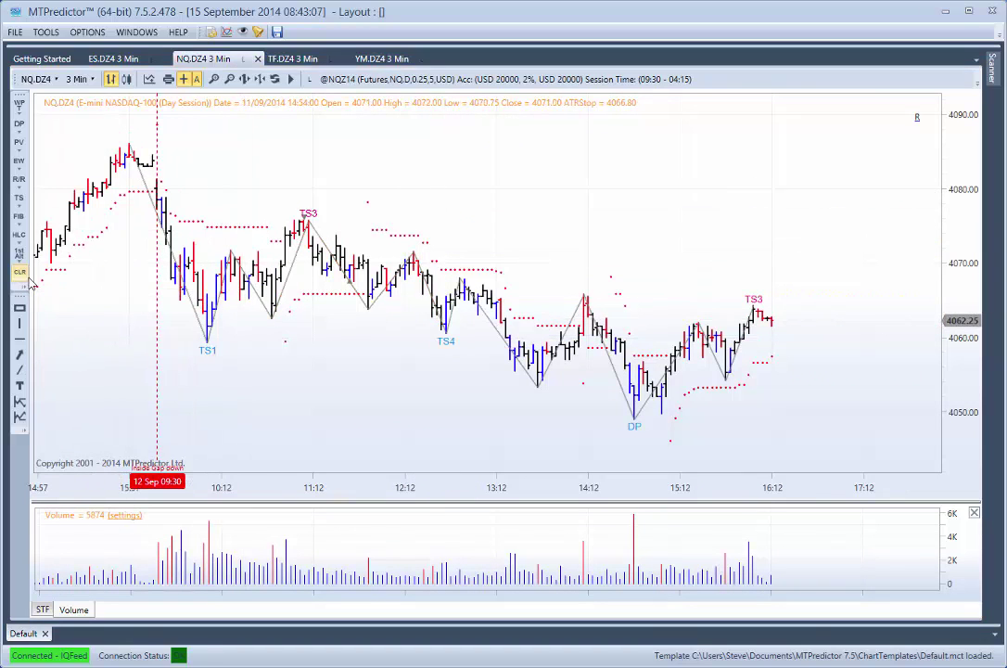
Switch NQ to 15-minute bars and mark a decision-point zone at the 11 Sep peak.
{"action": "left_click", "coordinate": [77, 79]}
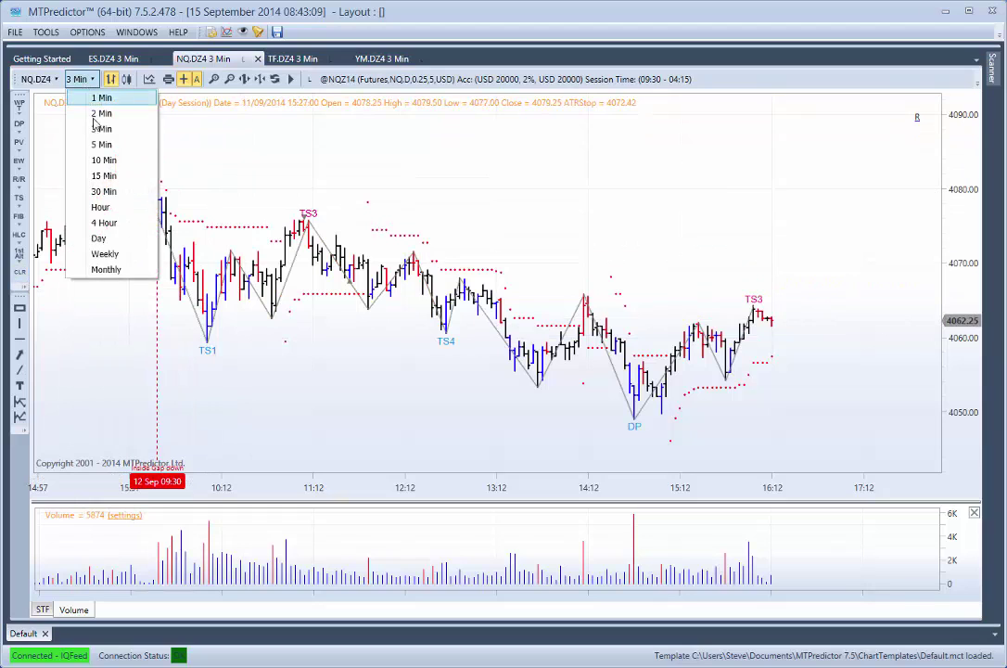
{"action": "left_click", "coordinate": [105, 177]}
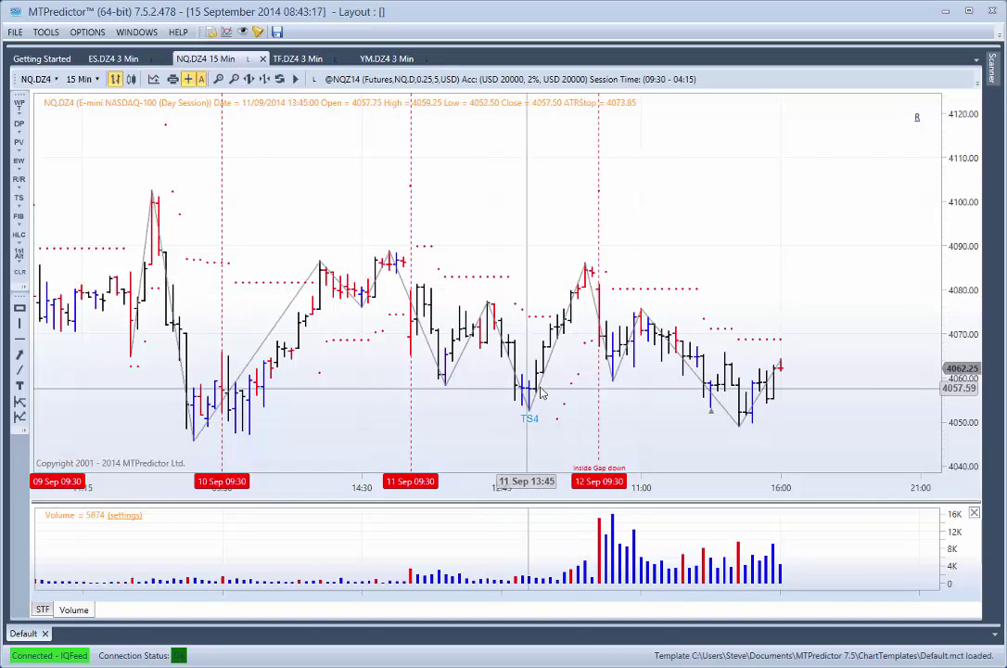
{"action": "right_click", "coordinate": [487, 306]}
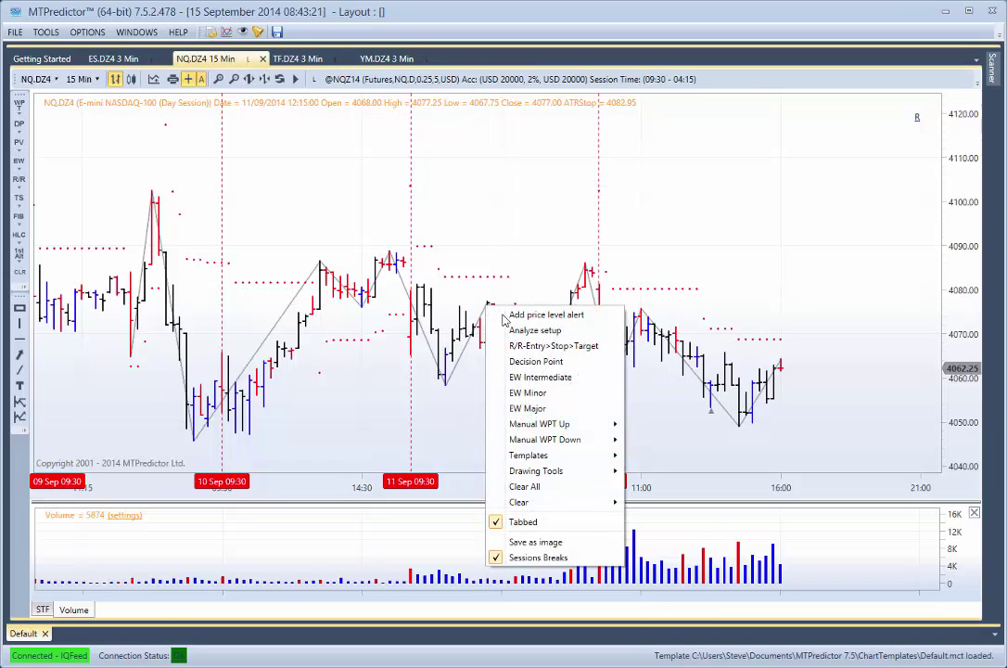
{"action": "left_click", "coordinate": [532, 364]}
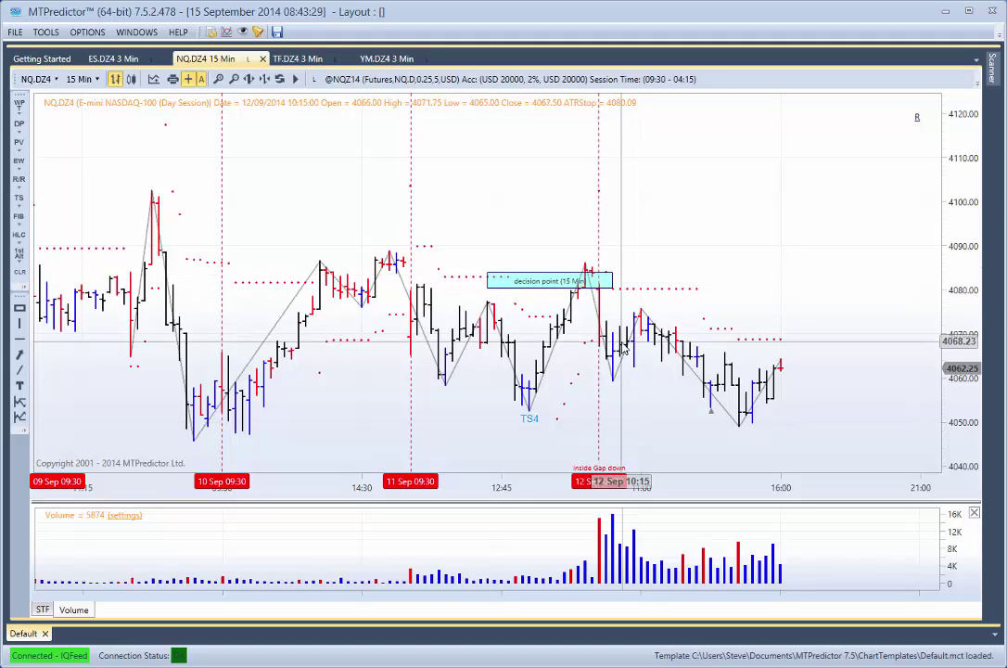
Add a second decision-point zone below the 12 Sep lows, shifted right under those bars.
{"action": "right_click", "coordinate": [529, 408]}
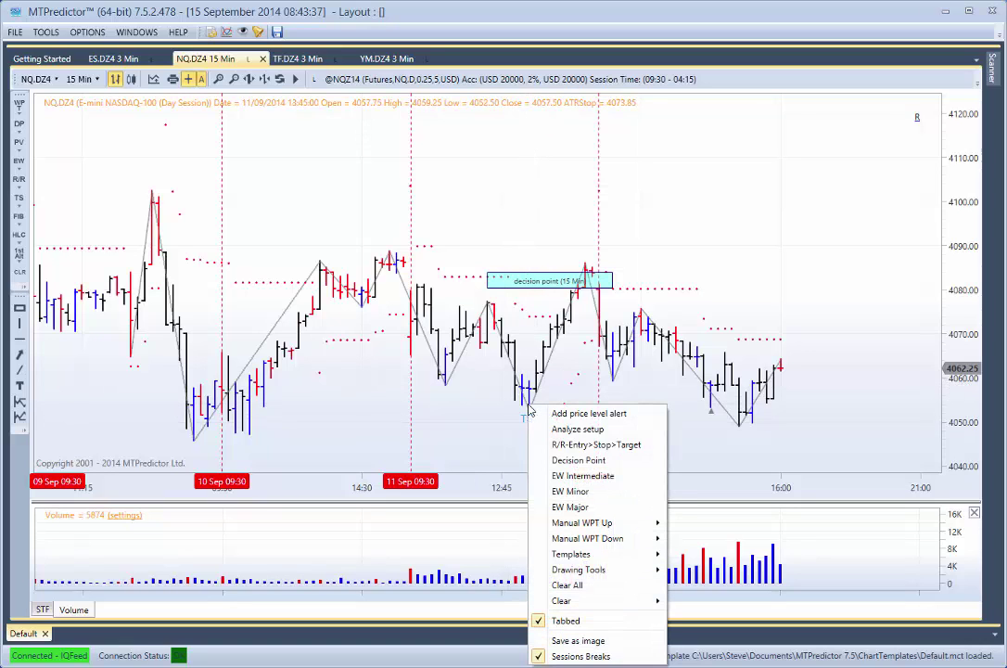
{"action": "left_click", "coordinate": [561, 458]}
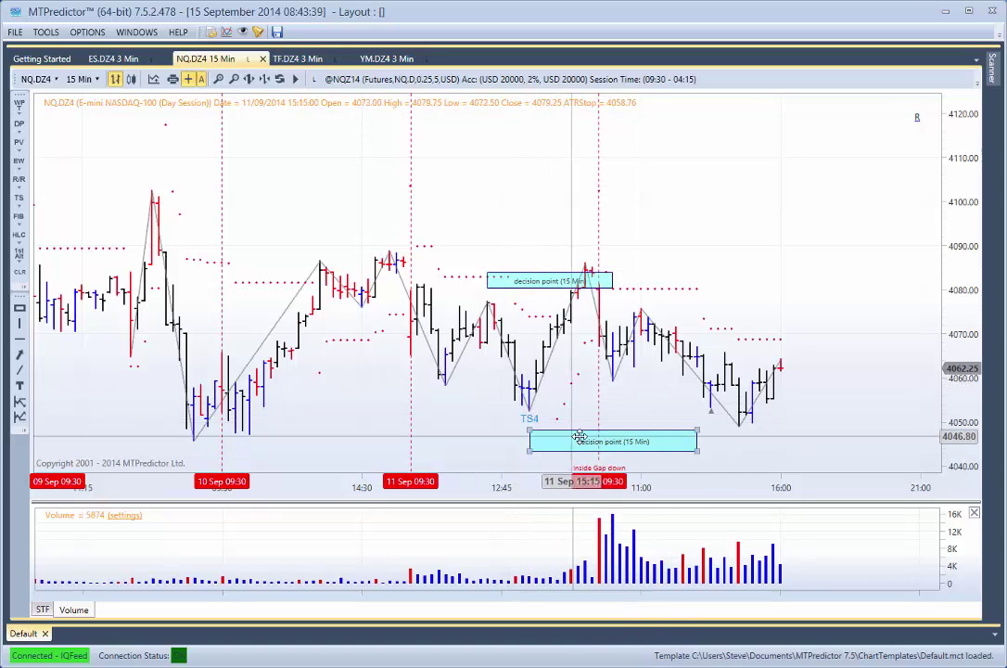
{"action": "left_click_drag", "start_coordinate": [577, 434], "coordinate": [668, 436]}
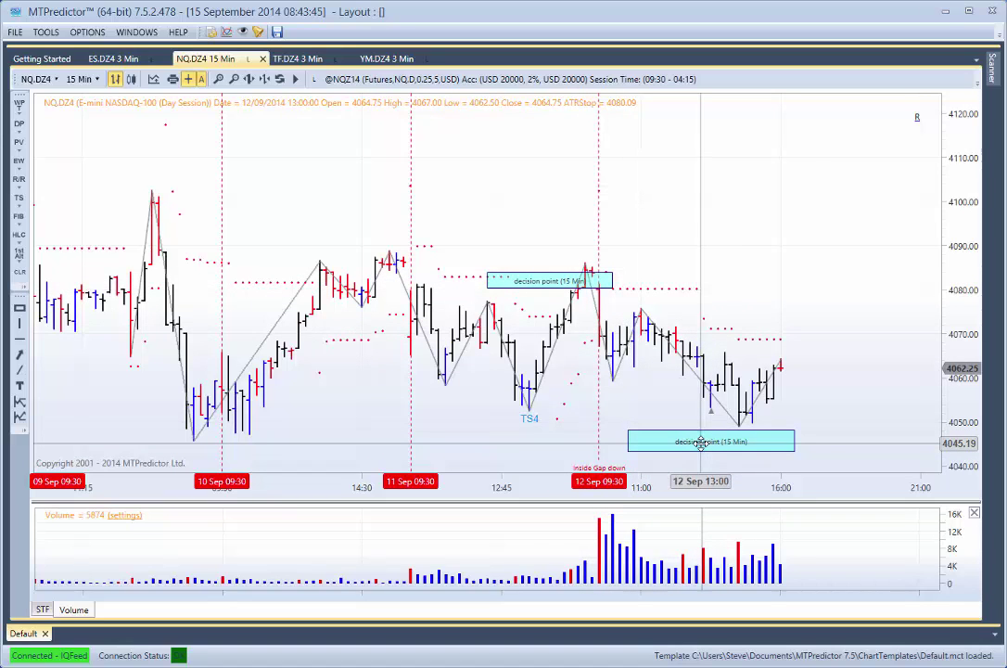
{"action": "left_click_drag", "start_coordinate": [675, 442], "coordinate": [696, 441]}
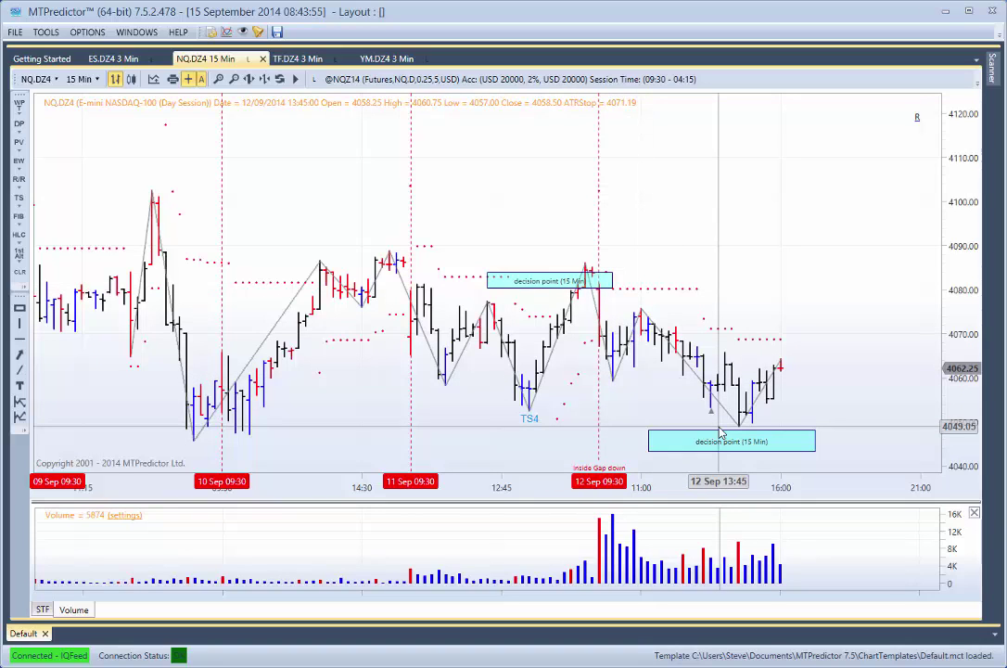
{"action": "left_click", "coordinate": [387, 59]}
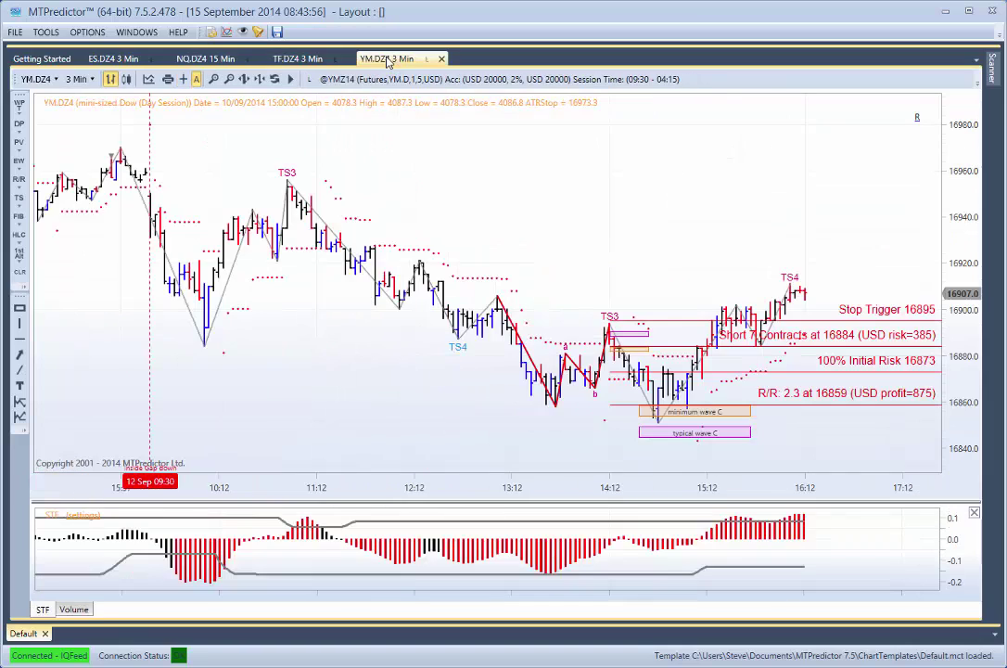
Switch the YM chart to 15-minute bars and add a decision-point zone.
{"action": "left_click", "coordinate": [78, 80]}
{"action": "left_click", "coordinate": [102, 176]}
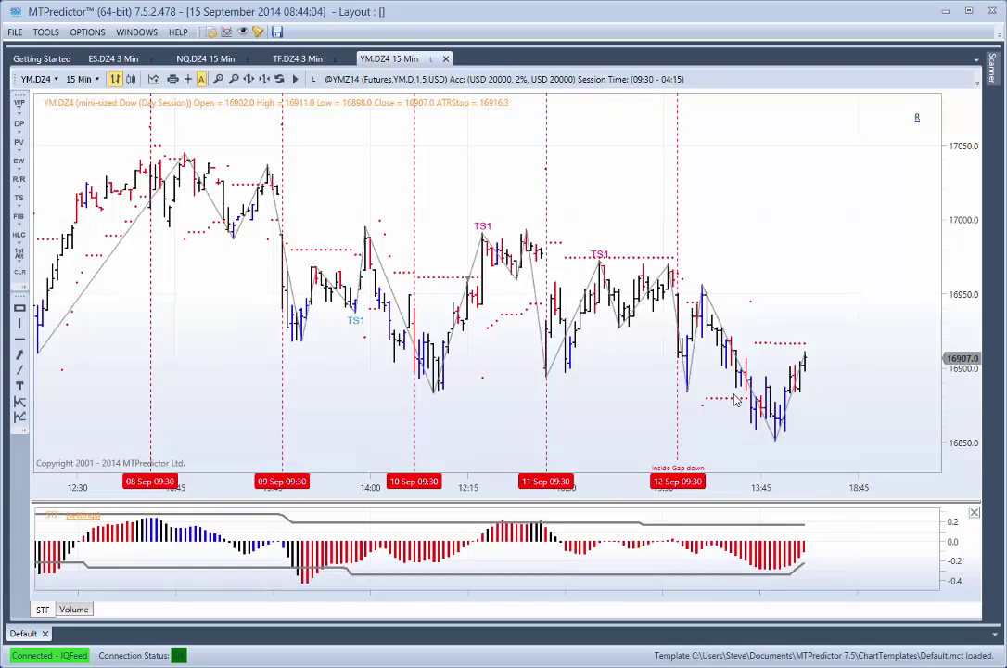
{"action": "right_click", "coordinate": [621, 330]}
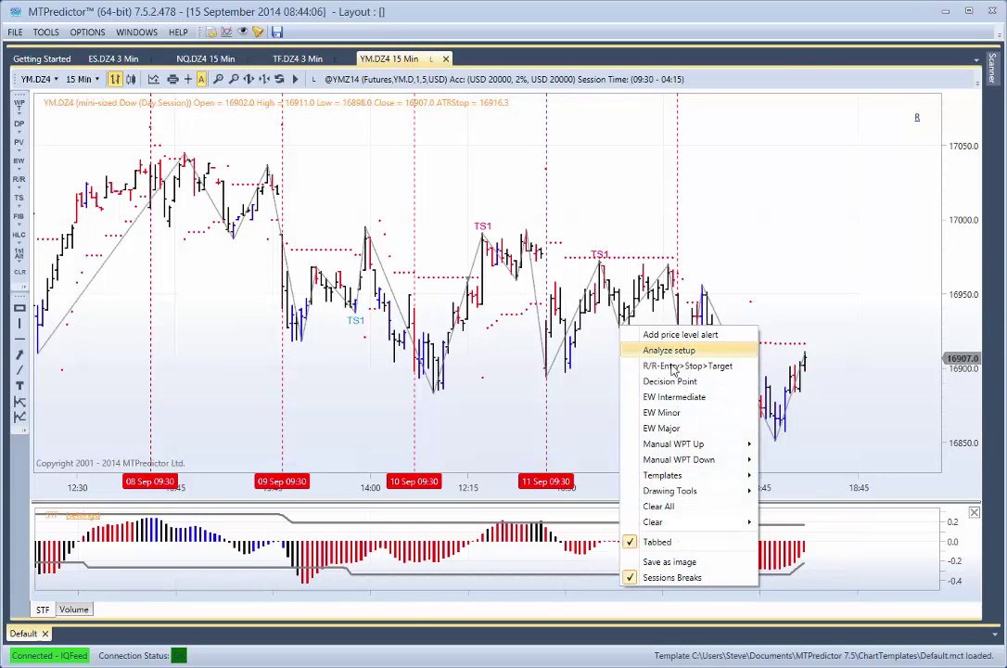
{"action": "left_click", "coordinate": [676, 382]}
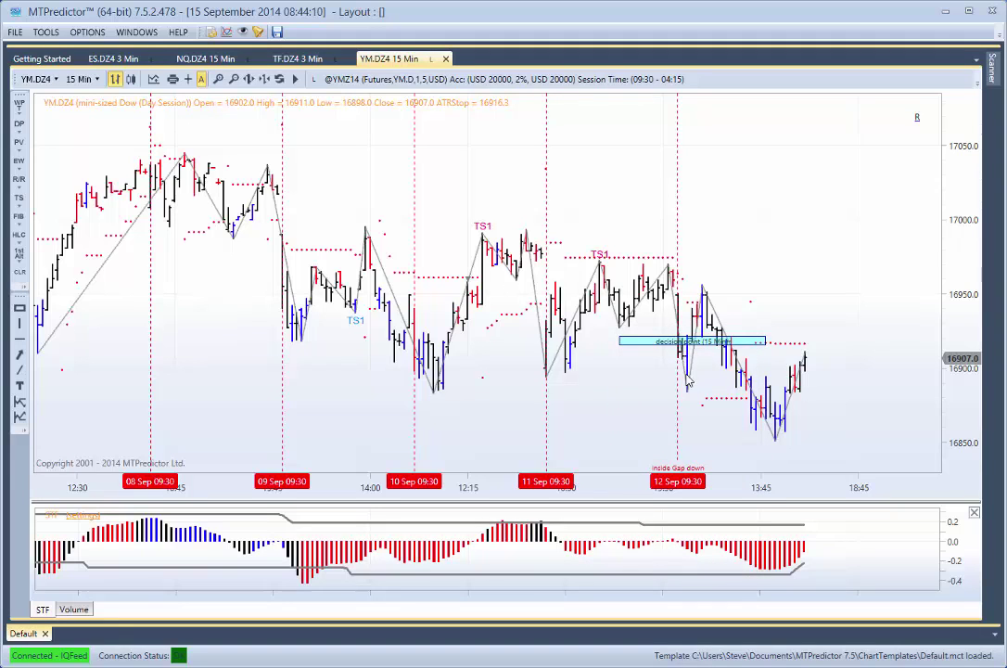
Replace the misplaced zone with one under the 12 Sep lows, then return to NQ.
{"action": "left_click", "coordinate": [631, 337]}
{"action": "key", "text": "Delete"}
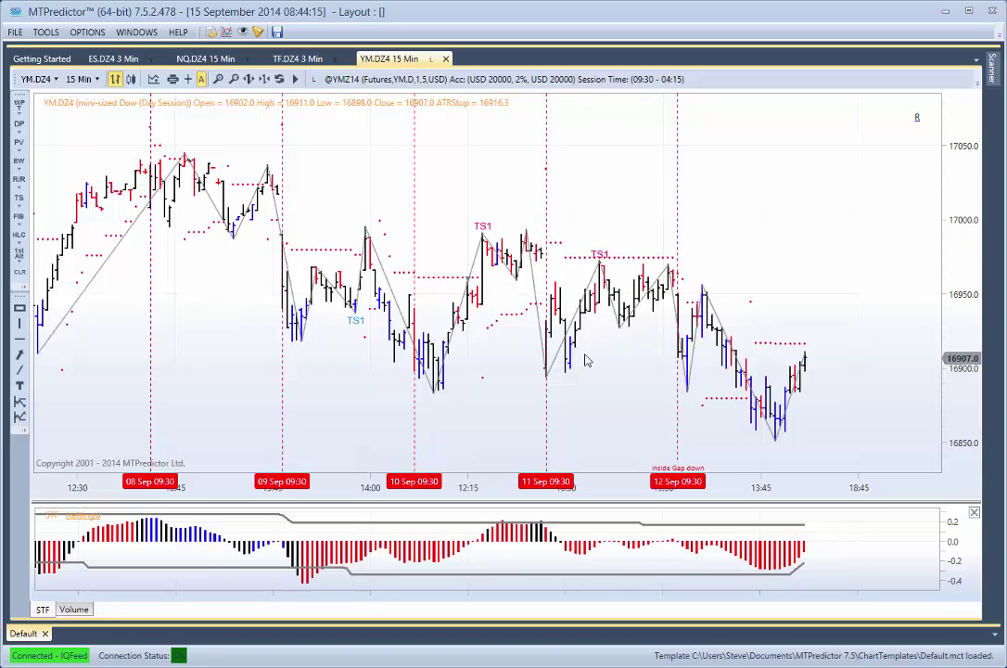
{"action": "right_click", "coordinate": [434, 393]}
{"action": "left_click", "coordinate": [482, 442]}
{"action": "left_click_drag", "start_coordinate": [582, 422], "coordinate": [698, 423]}
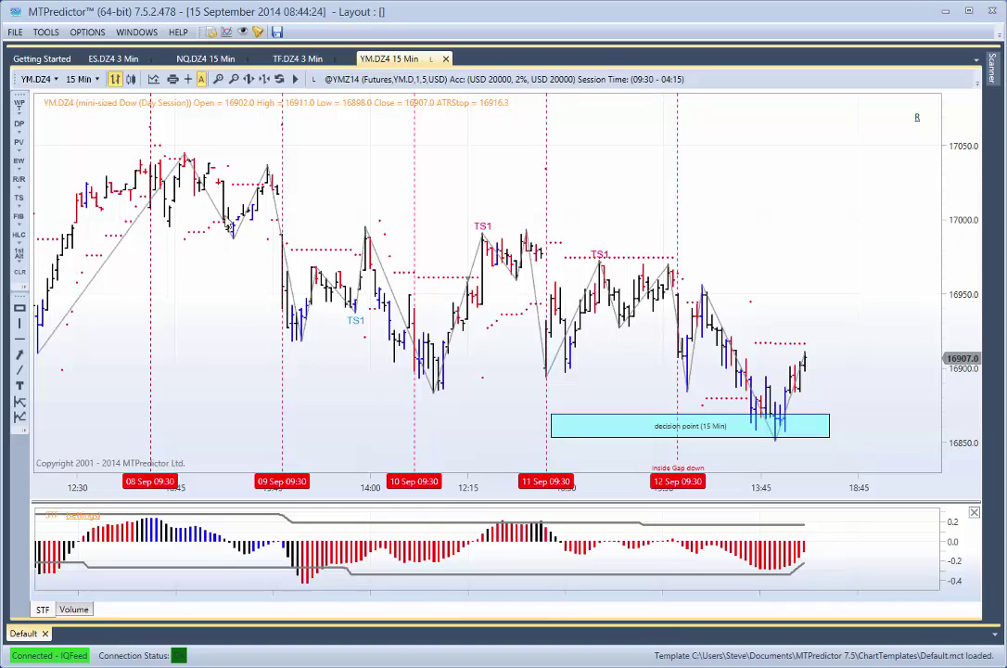
{"action": "left_click", "coordinate": [202, 59]}
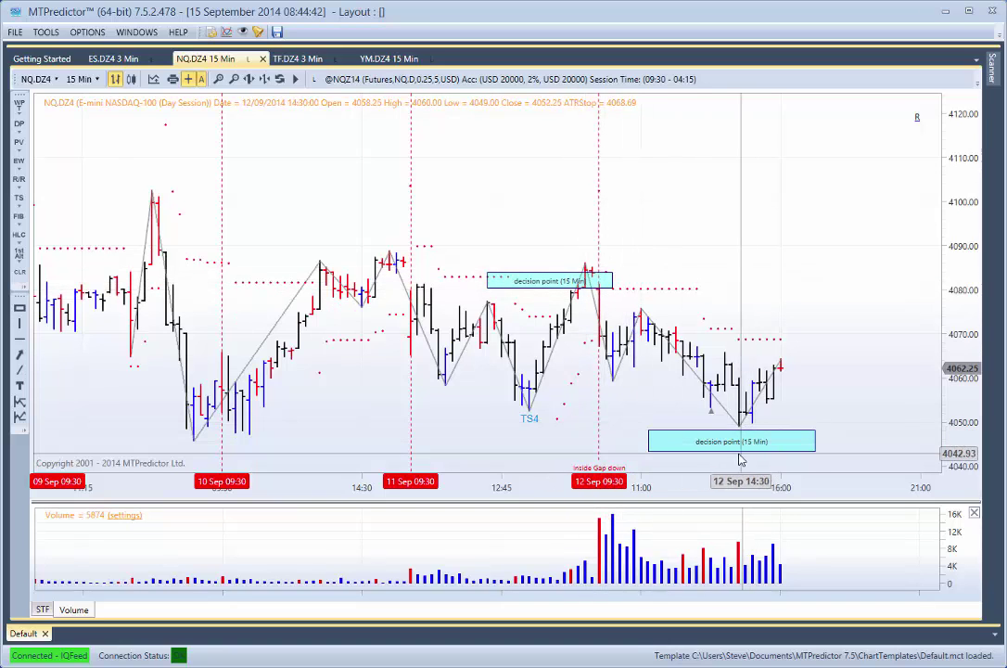
Set NQ to 3-minute bars and analyse TS3: 10-contract short at 4074, stop 4076, 7.9 R/R.
{"action": "left_click", "coordinate": [81, 79]}
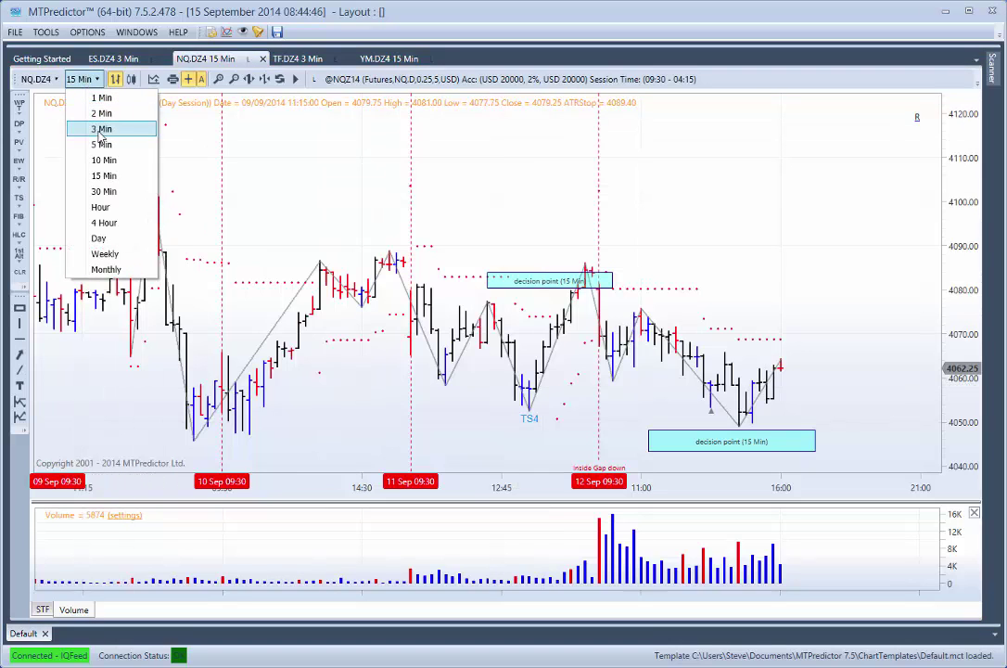
{"action": "left_click", "coordinate": [100, 131]}
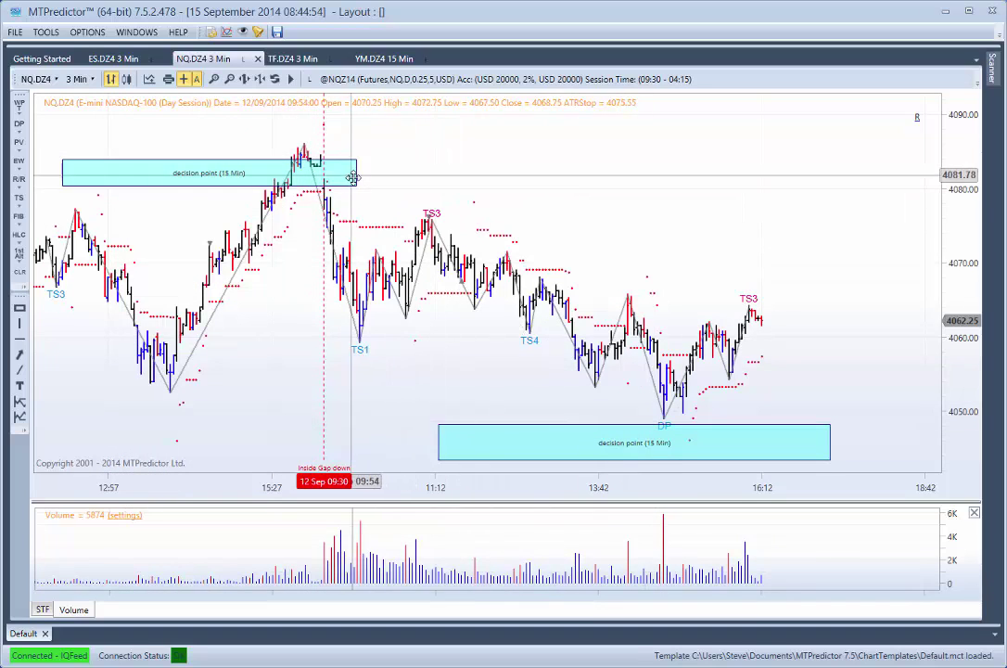
{"action": "scroll", "coordinate": [443, 382], "scroll_direction": "up", "scroll_amount": 3}
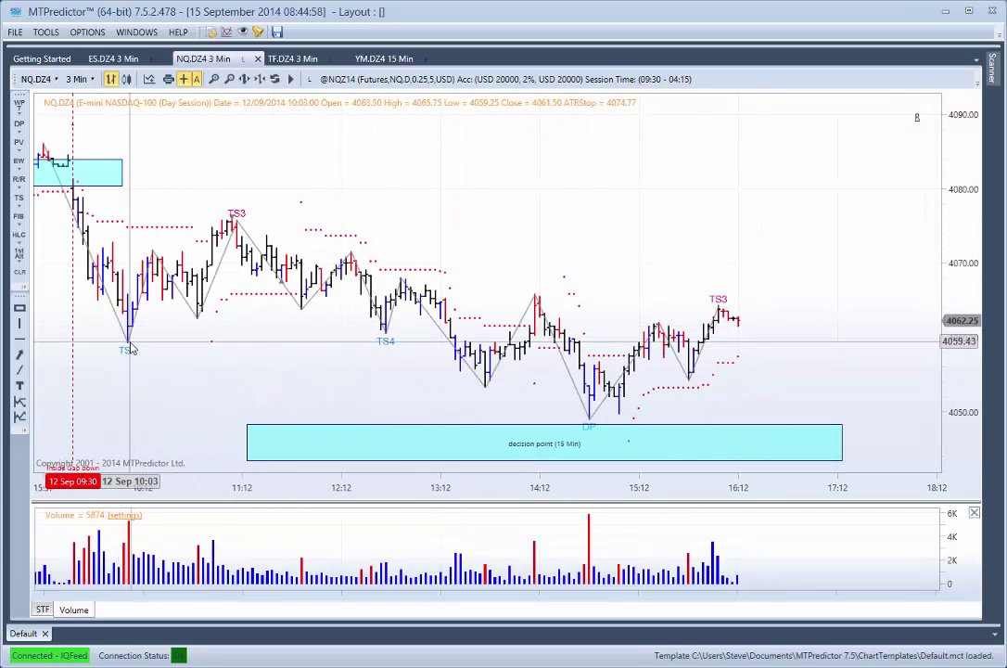
{"action": "right_click", "coordinate": [234, 228]}
{"action": "left_click", "coordinate": [268, 250]}
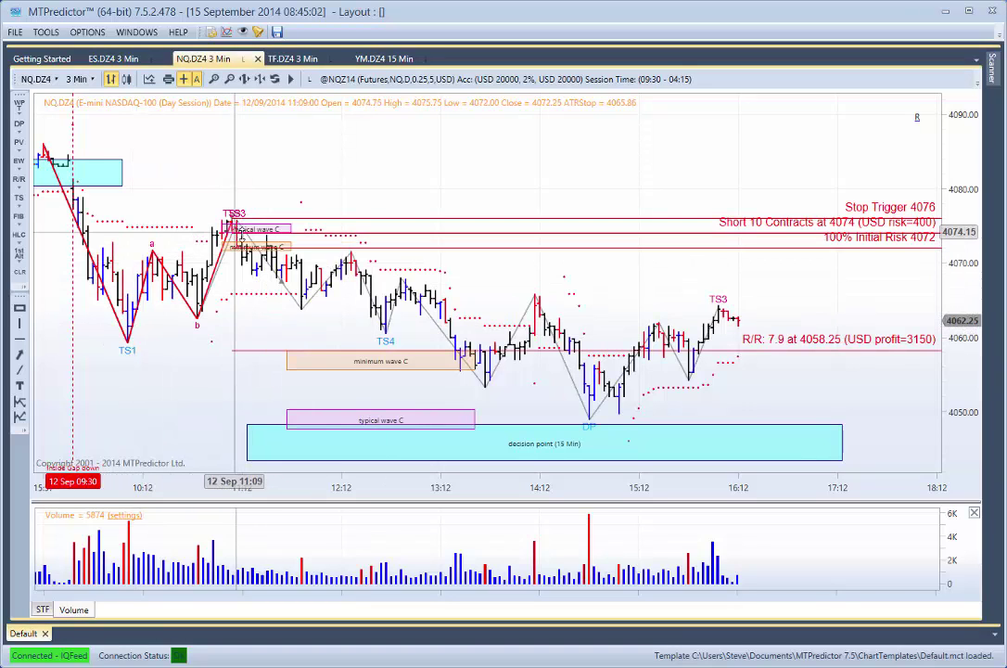